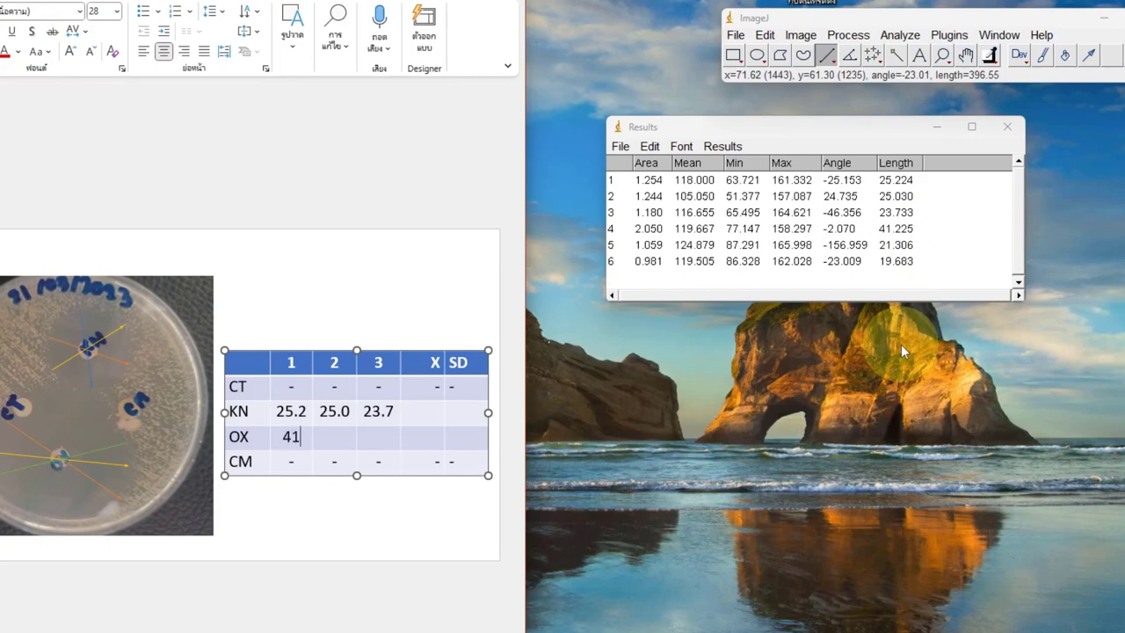
Step: Fill the OX row of the slide's table with the measurements 41.2, 42.6 and 39.2
type("2")
key("Tab")
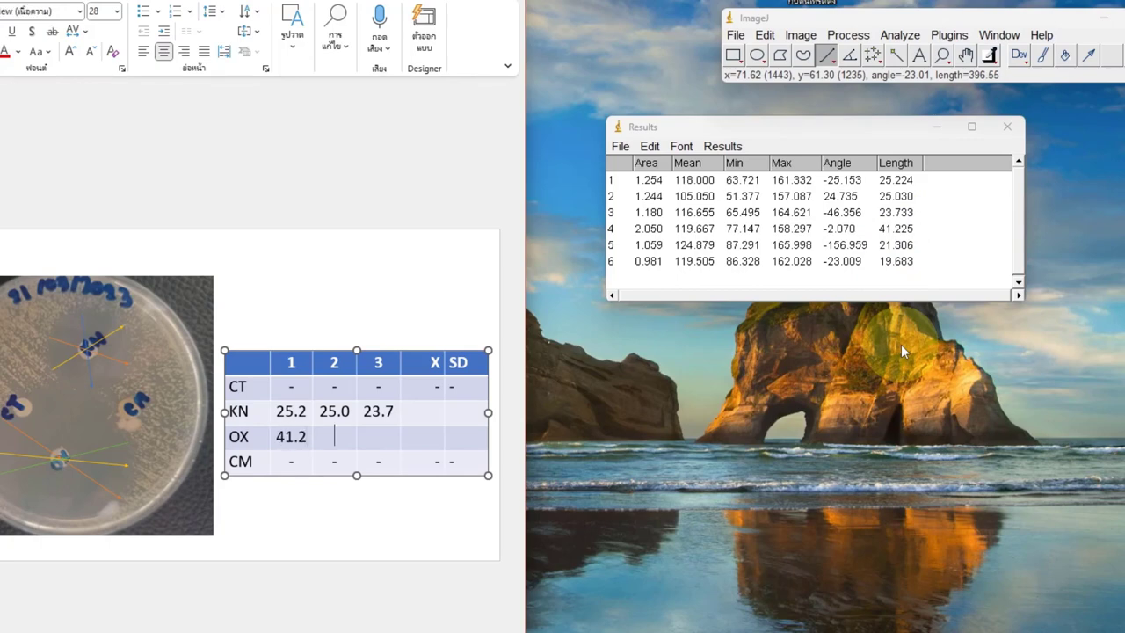
type("42.6")
key("Tab")
type("40.2")
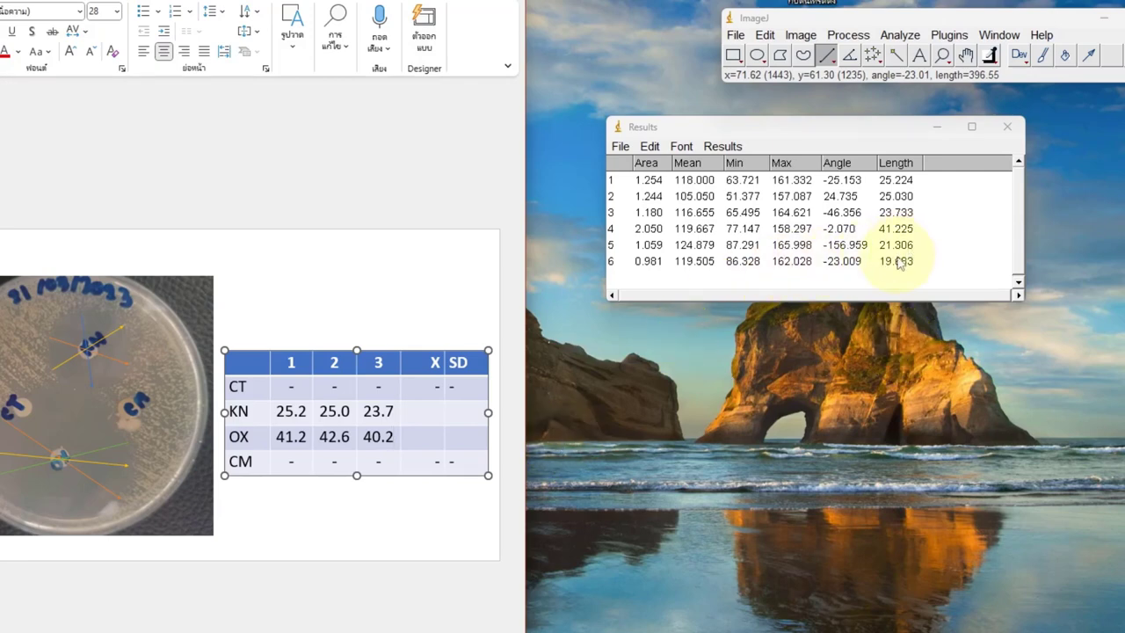
left_click_drag(362, 438, 395, 436)
type("39")
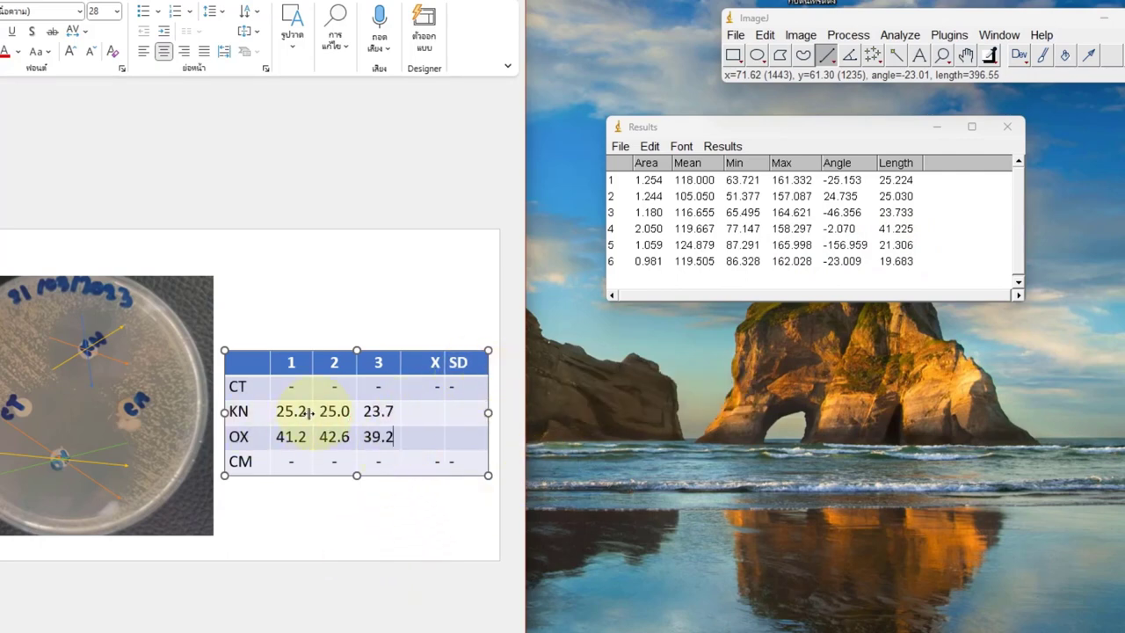
left_click(292, 361)
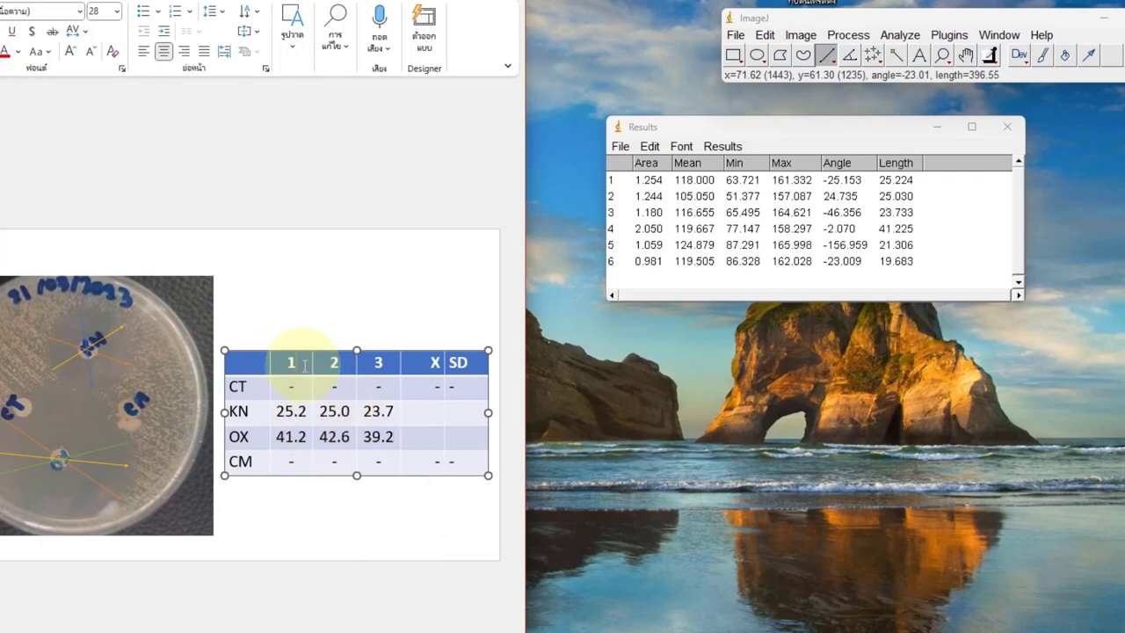
right_click(299, 365)
left_click(273, 320)
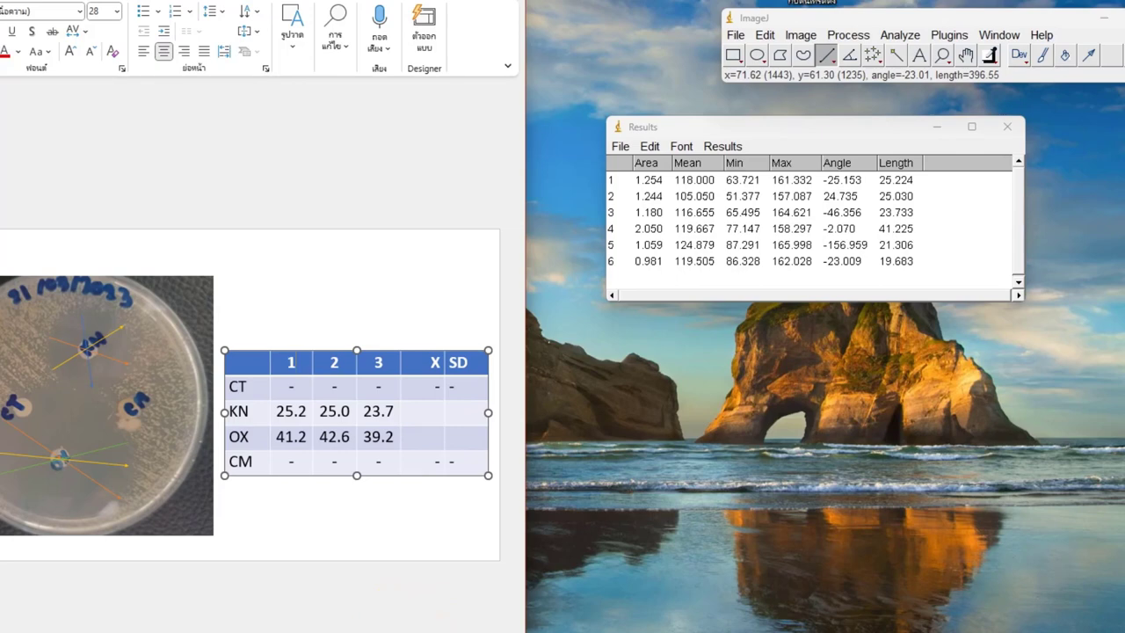
Step: Switch to Excel with a new blank workbook and dock its window beside the presentation
key("super")
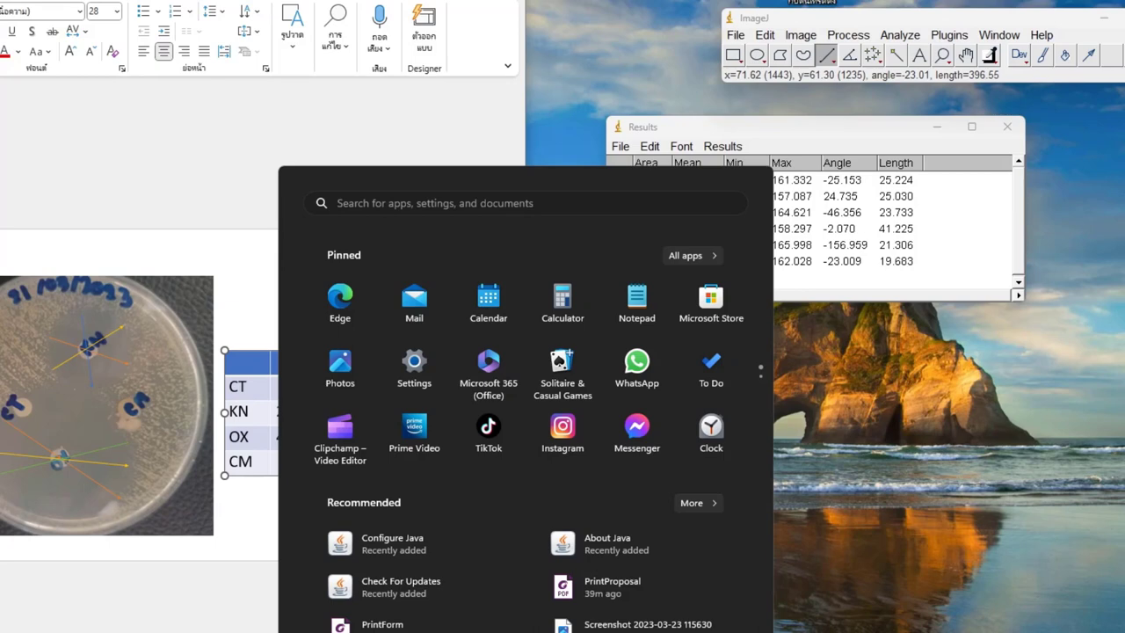
type("excel")
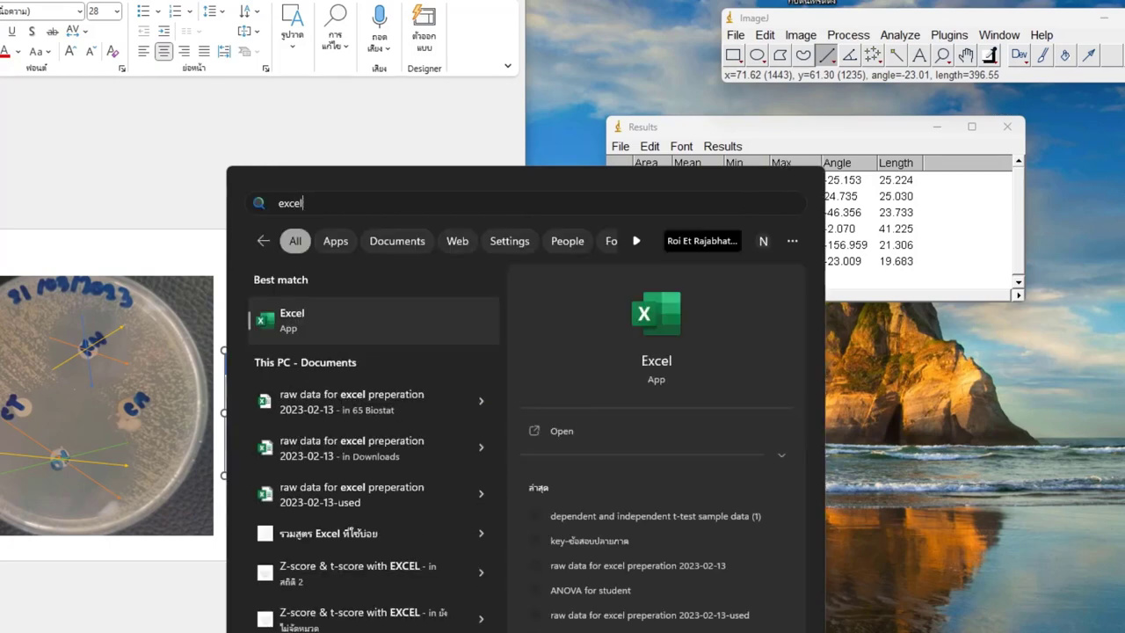
left_click(321, 327)
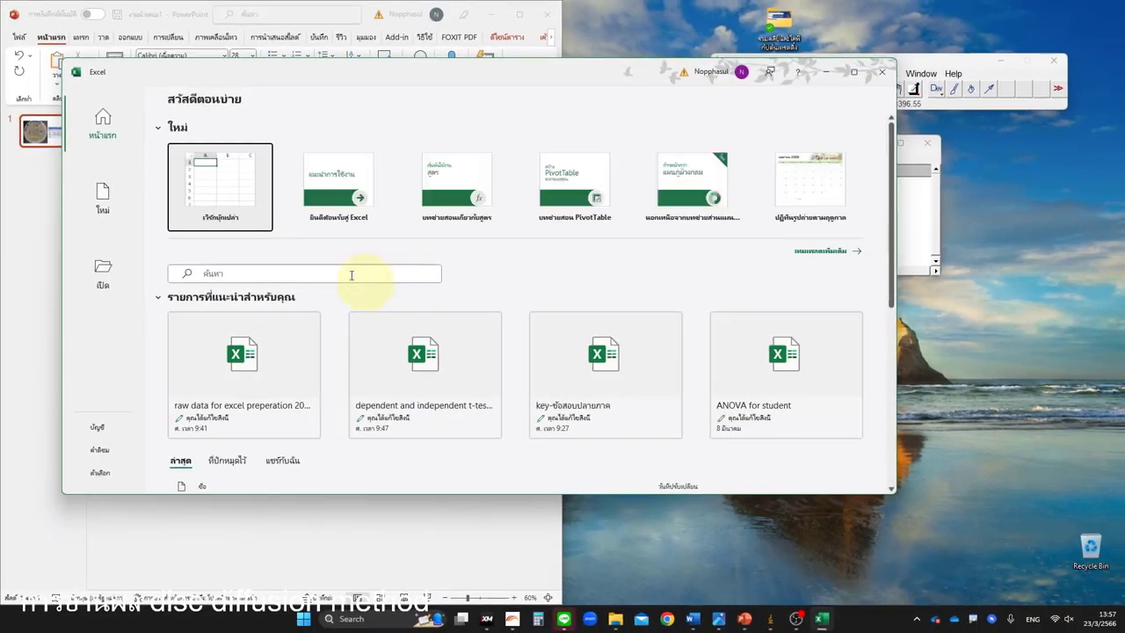
left_click(176, 198)
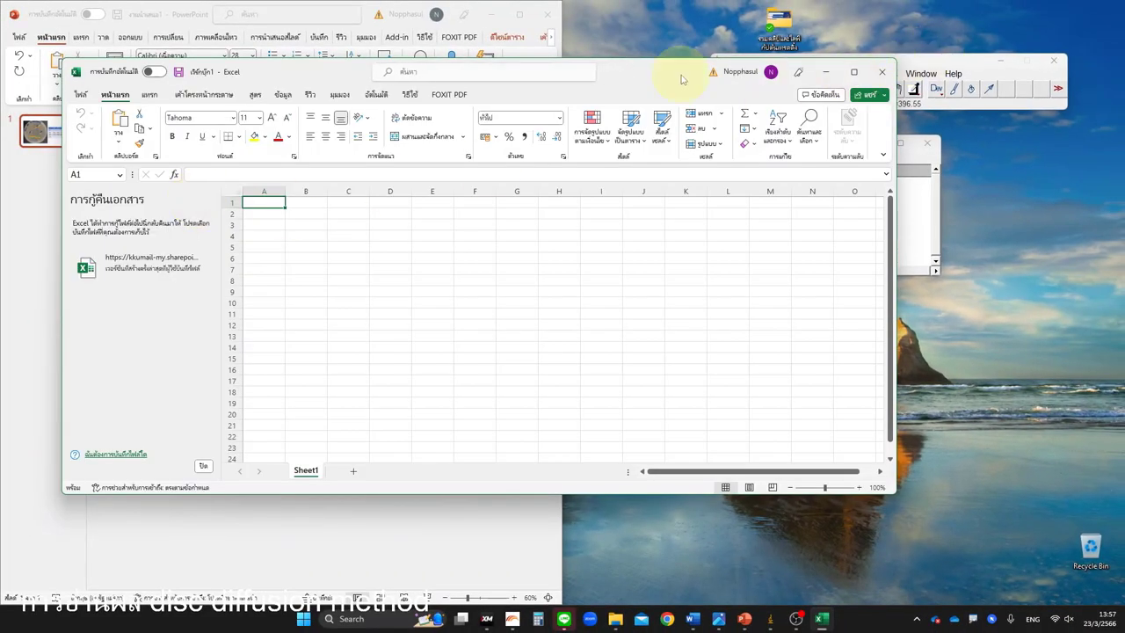
left_click_drag(651, 74, 1105, 68)
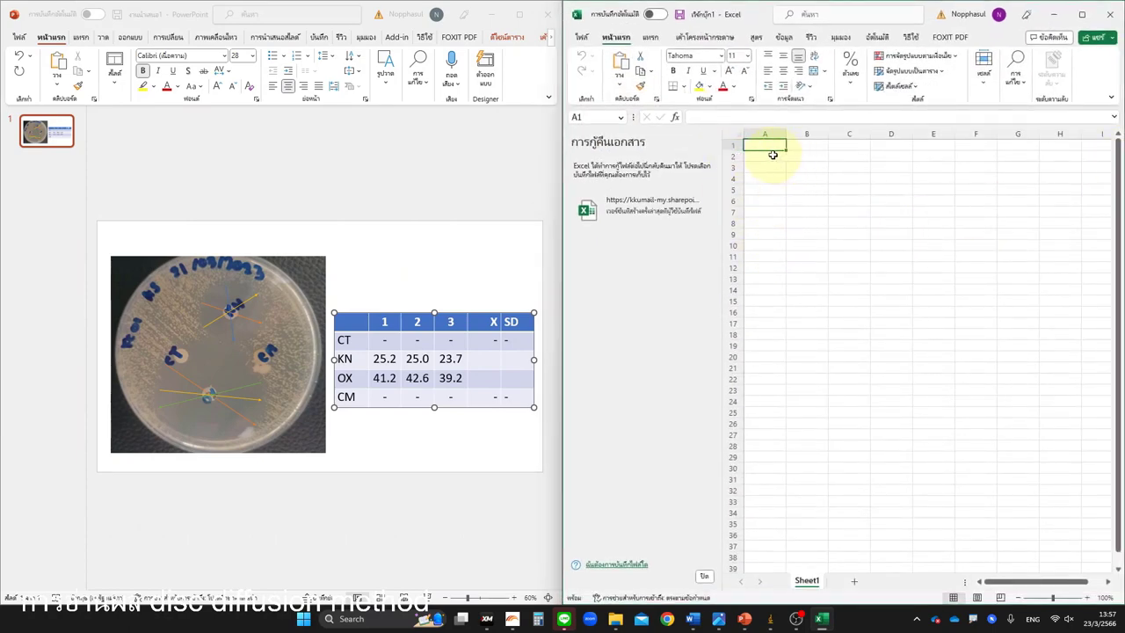
Step: Copy the whole measurement table from the slide and paste it into the blank worksheet starting at cell A1
left_click(345, 323)
mouse_move(345, 323)
left_mouse_down()
mouse_move(469, 387)
mouse_move(507, 392)
left_mouse_up()
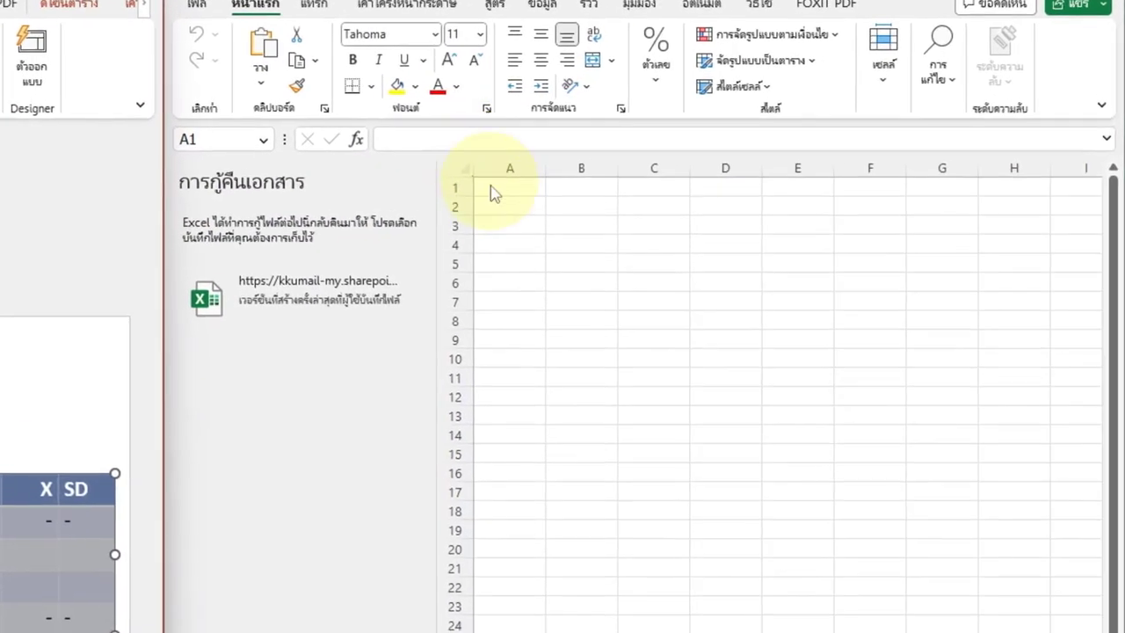
left_click(763, 151)
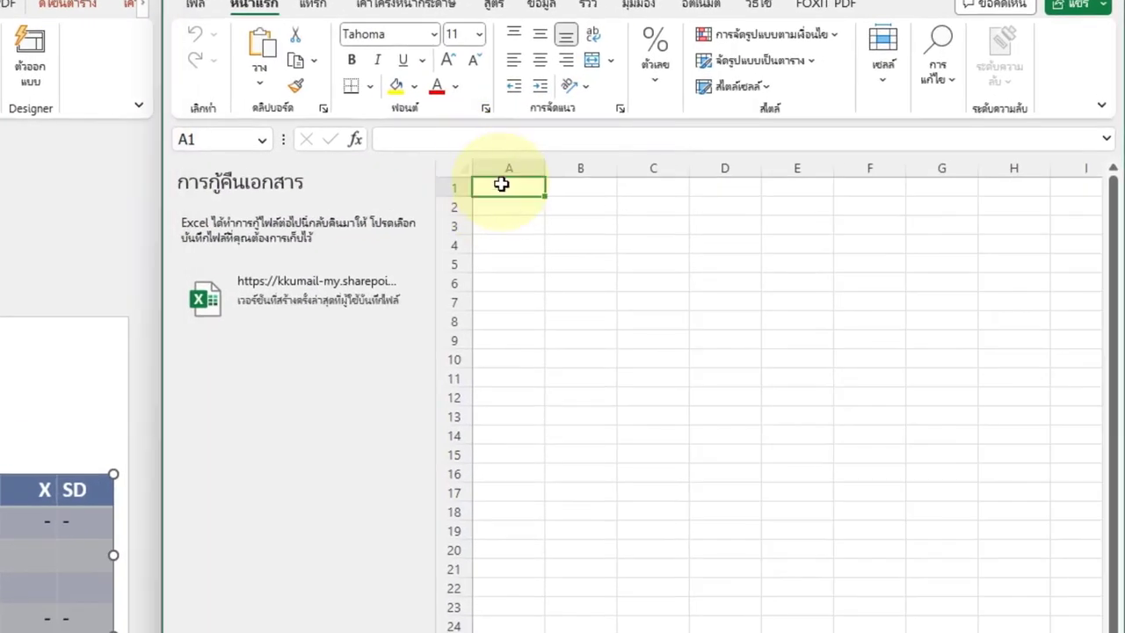
right_click(505, 199)
left_click(580, 328)
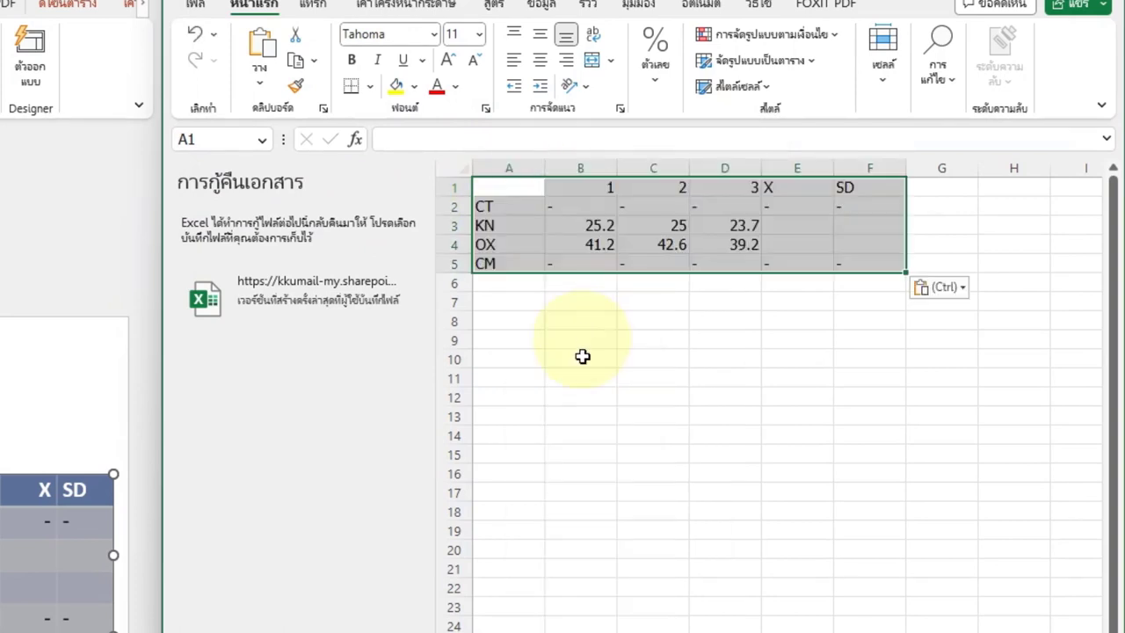
left_click(584, 414)
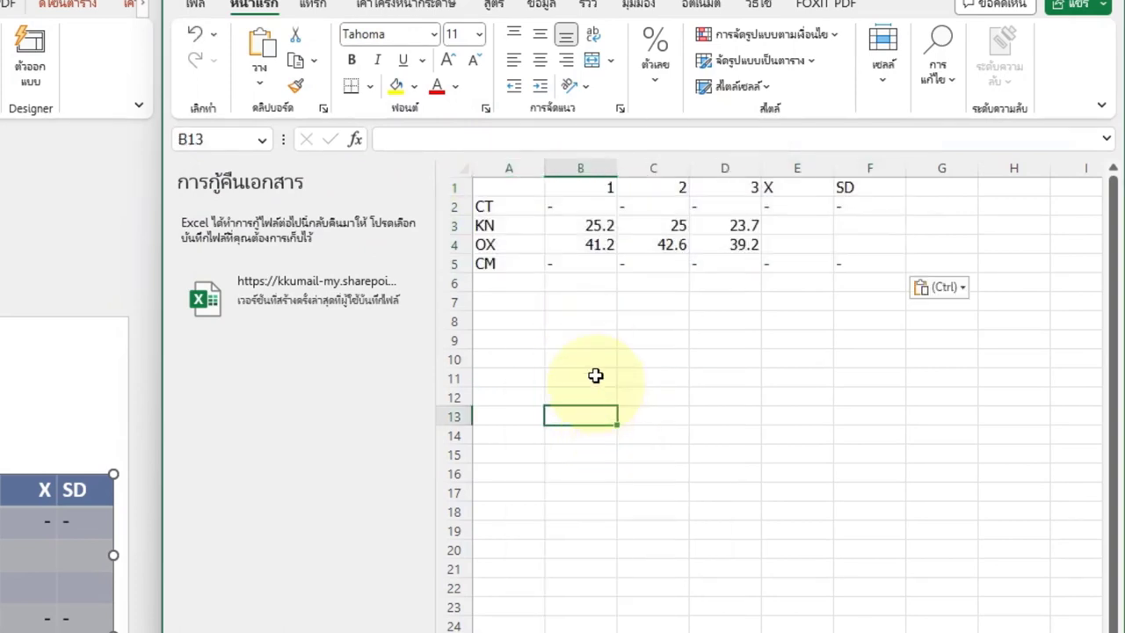
left_click(780, 206)
left_click_drag(592, 208, 848, 203)
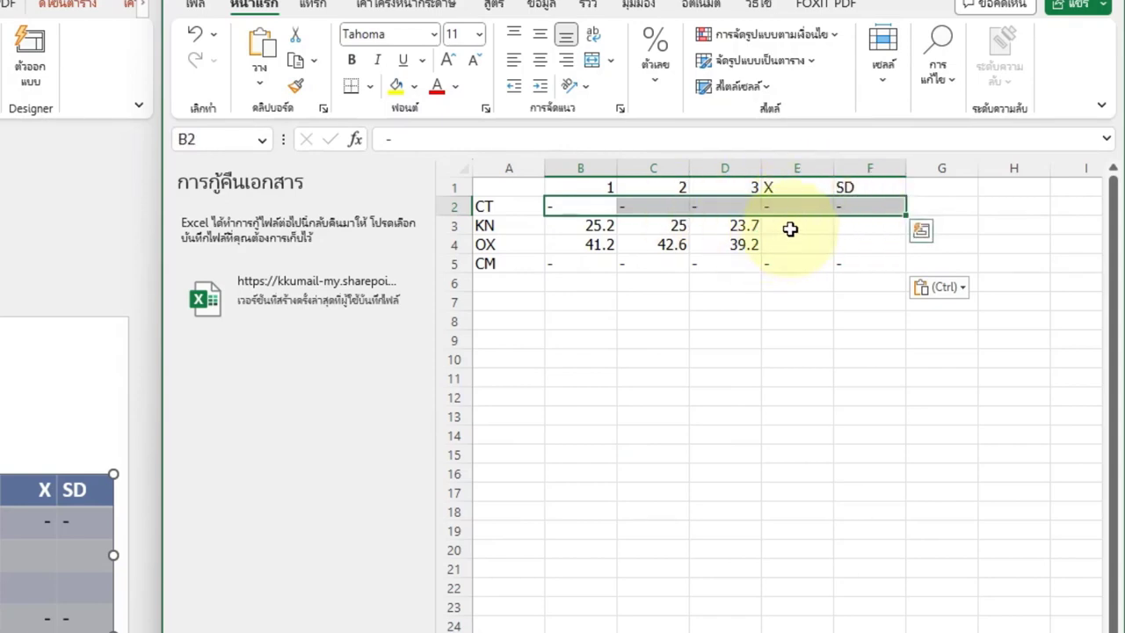
Step: Calculate the mean of the KN measurements in E3 with =average(B3:D3)
left_click(795, 228)
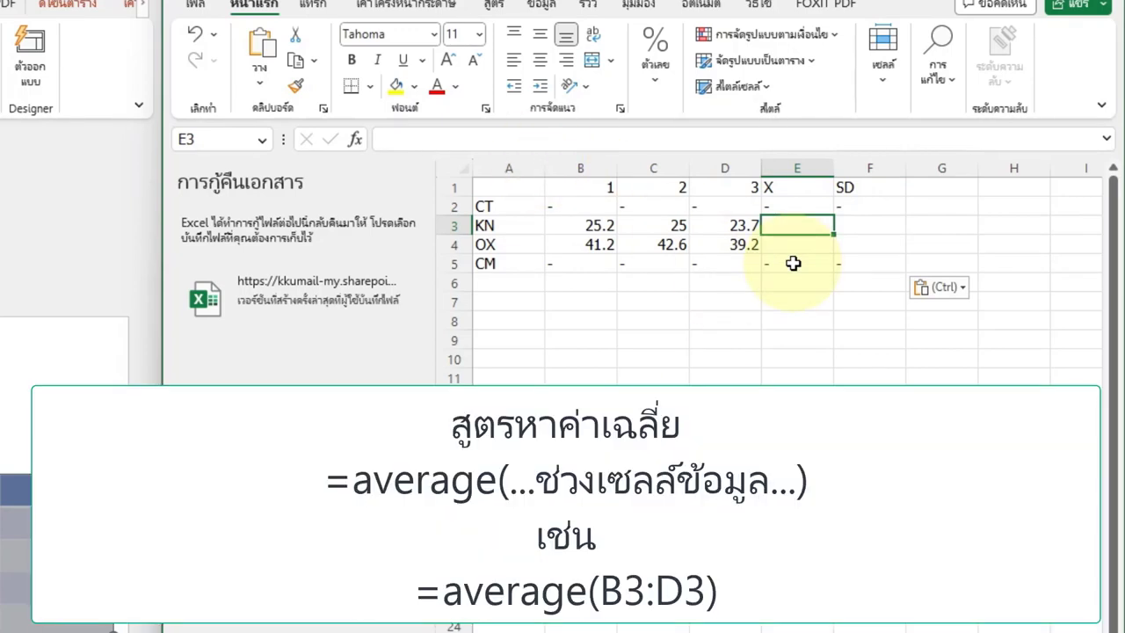
type("=")
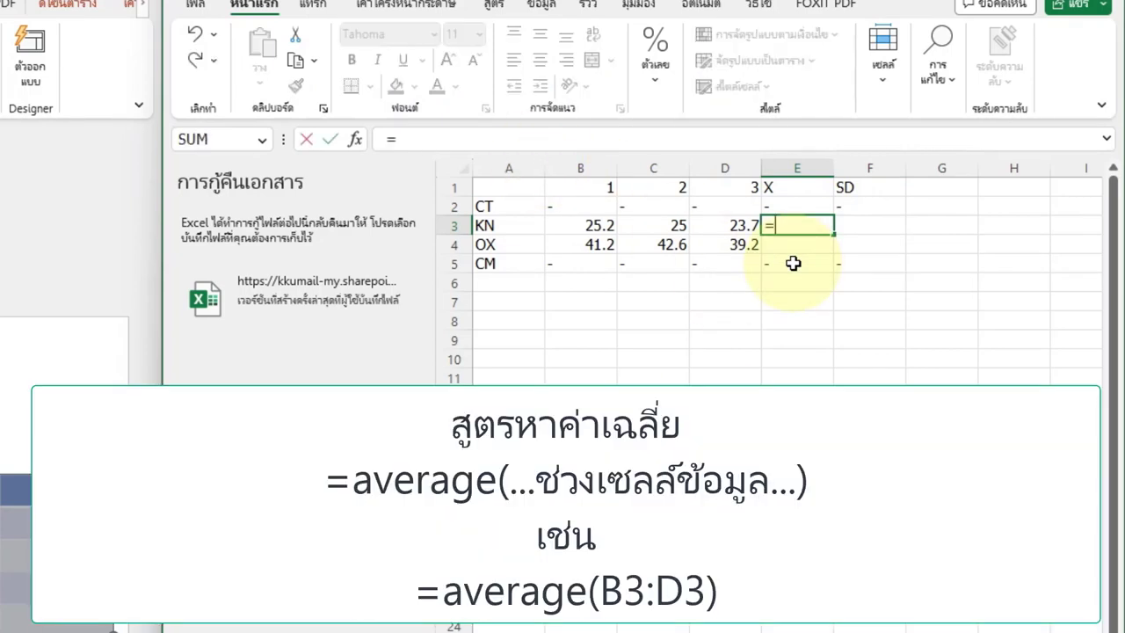
type("average")
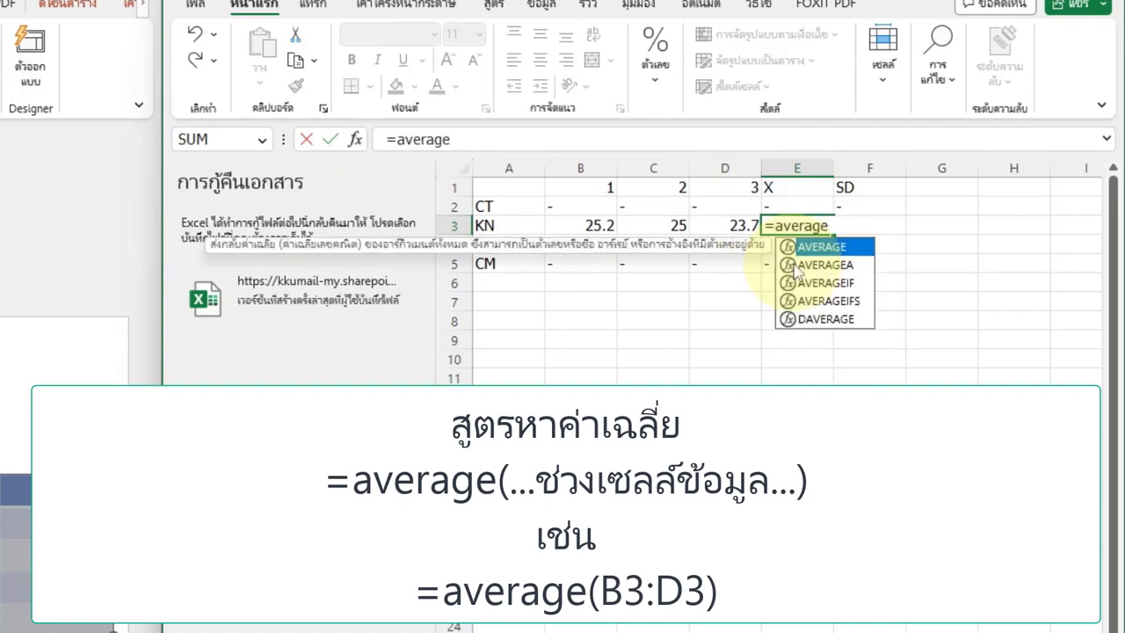
type("(")
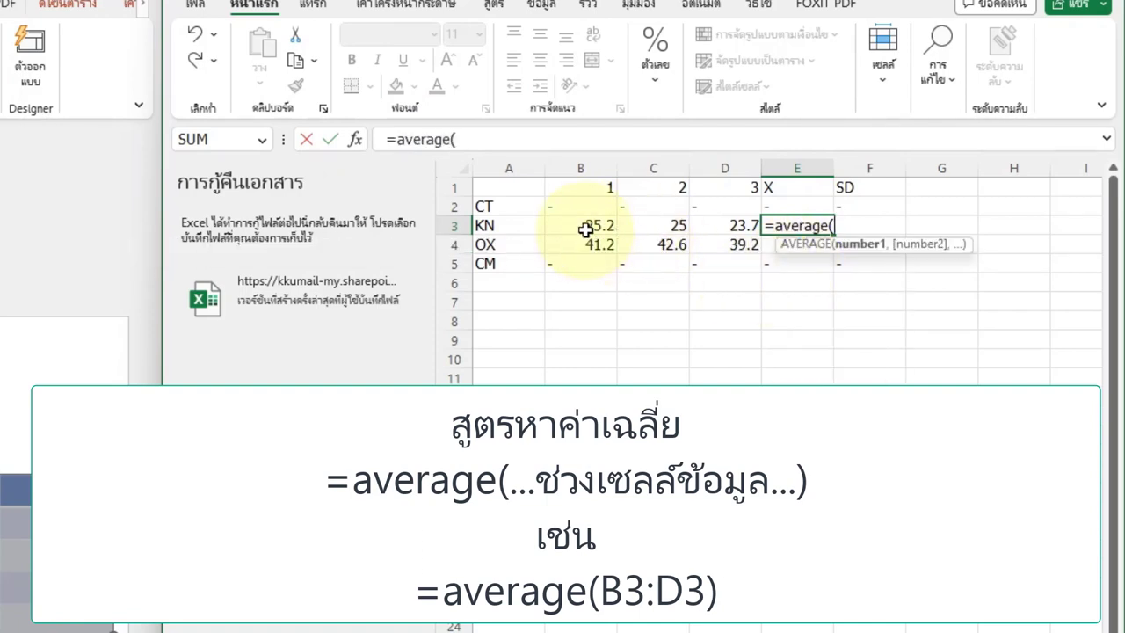
left_click_drag(578, 225, 724, 224)
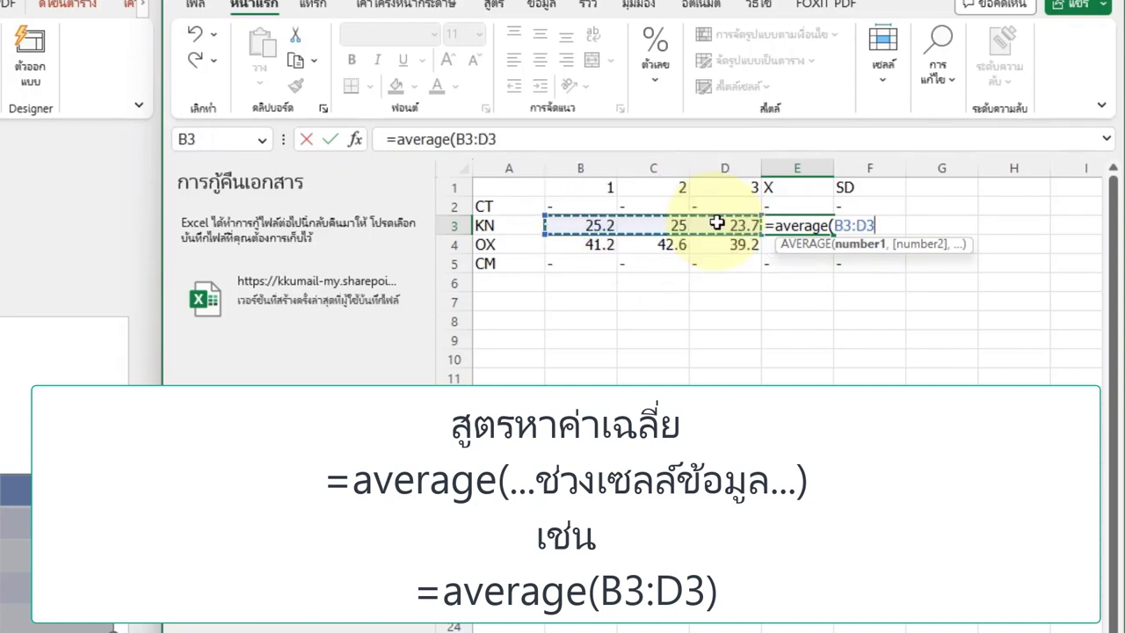
type(")")
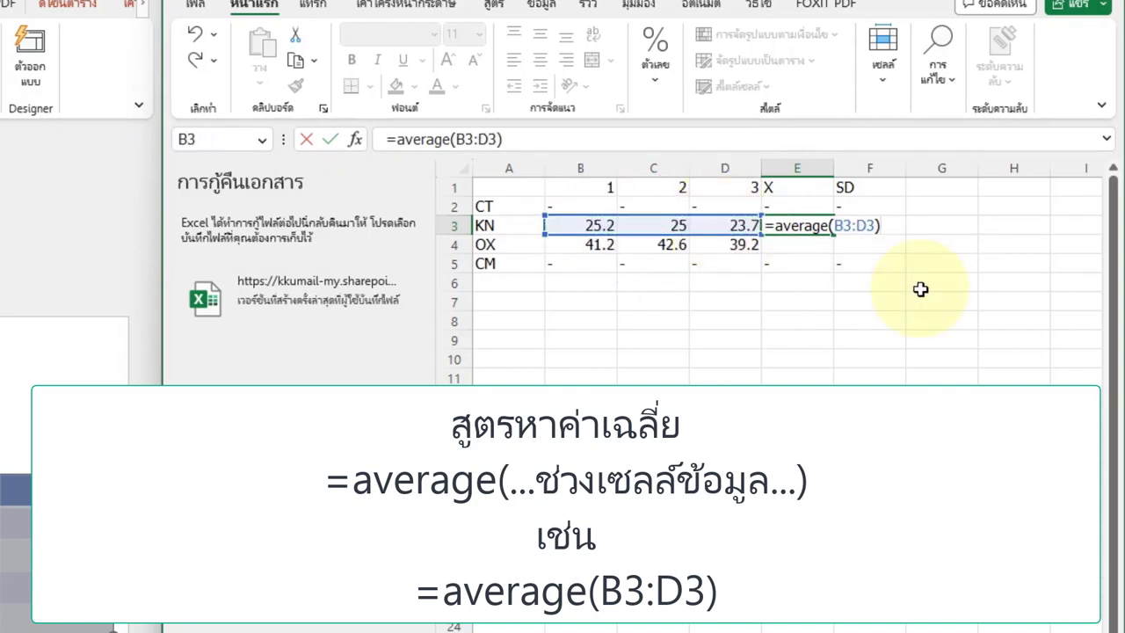
key("Return")
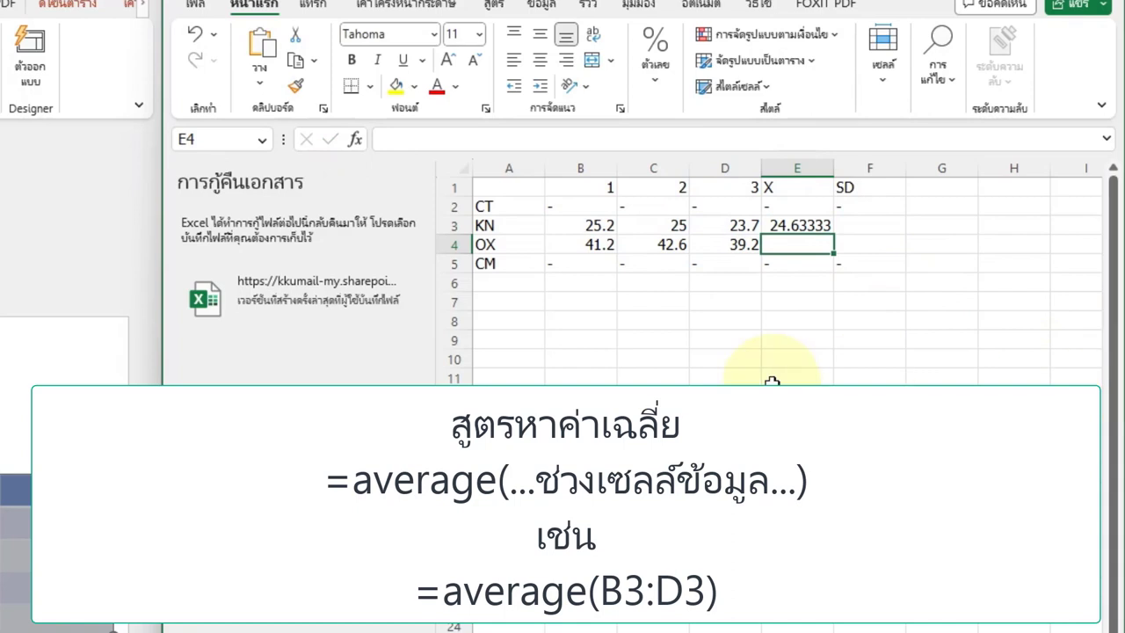
Step: Calculate the standard deviation of the KN measurements in F3 with =stdev(B3:D3)
left_click(865, 226)
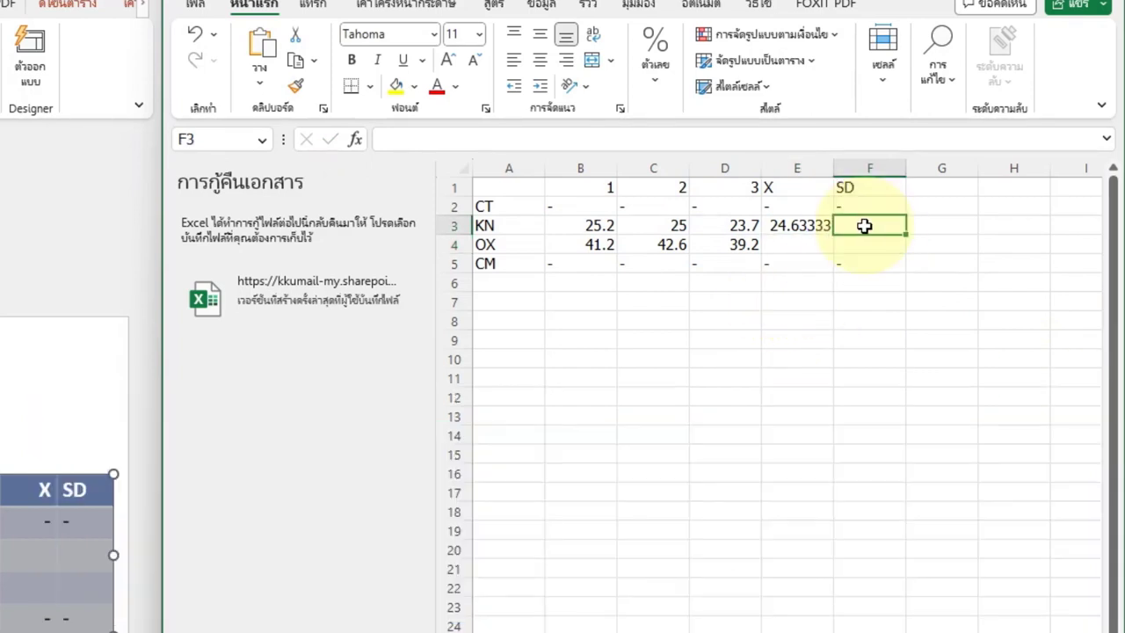
type("=s")
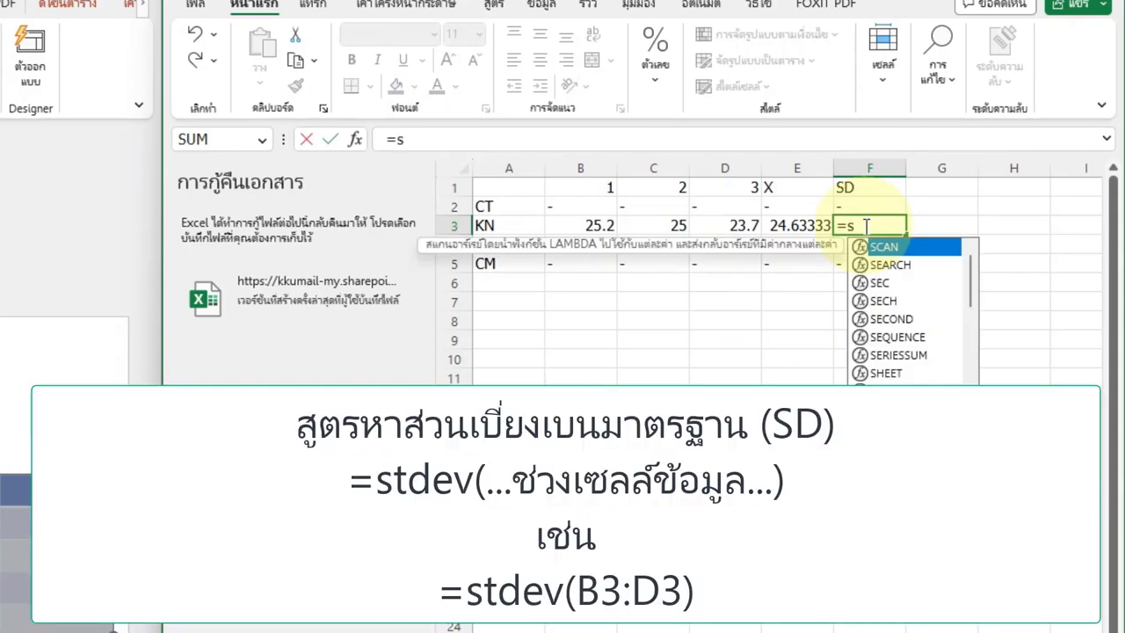
type("td")
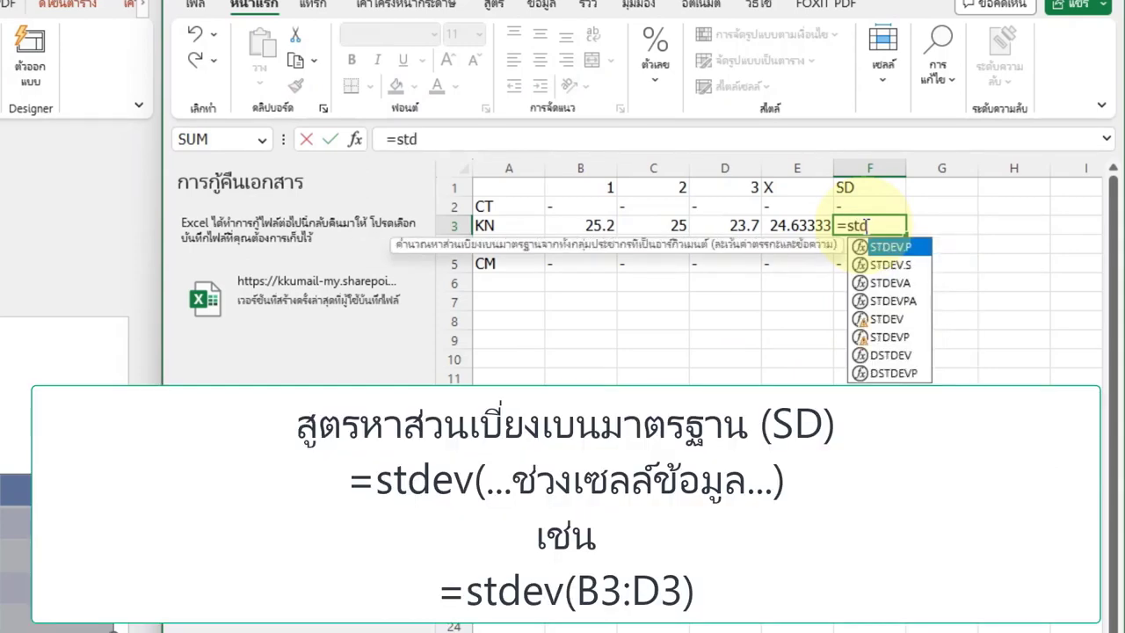
type("ev(")
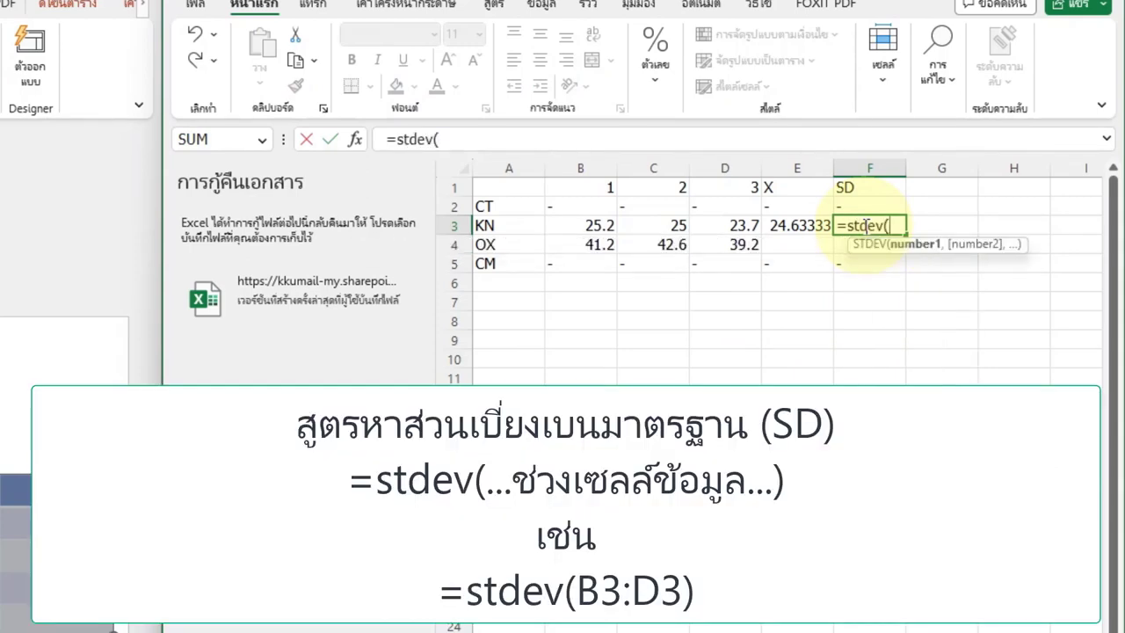
left_click_drag(572, 229, 713, 230)
type(")")
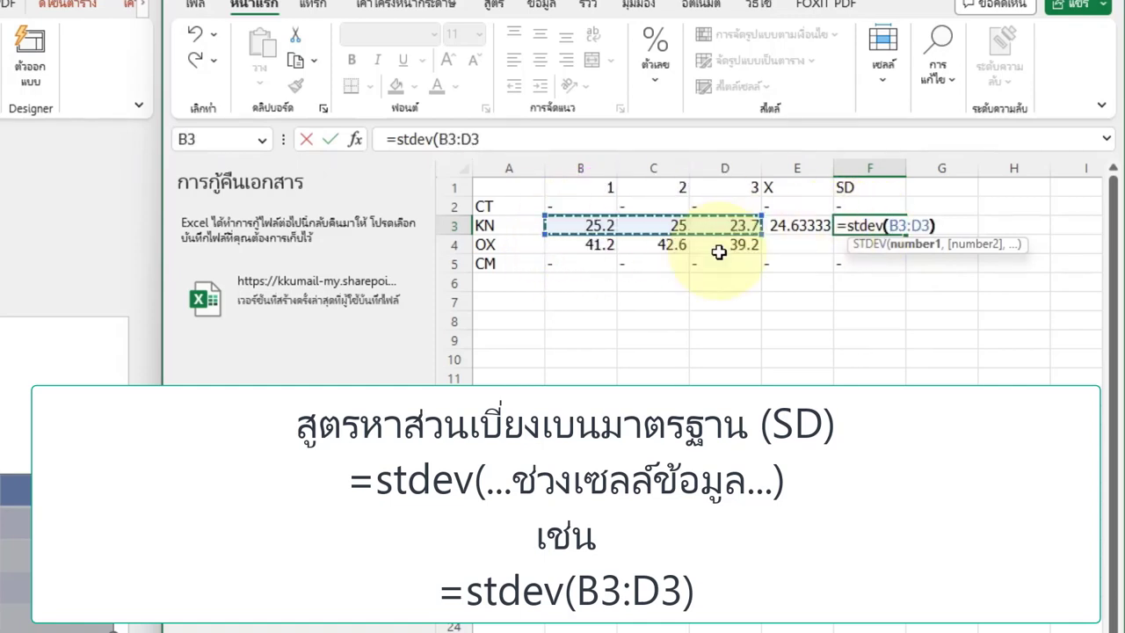
key("Return")
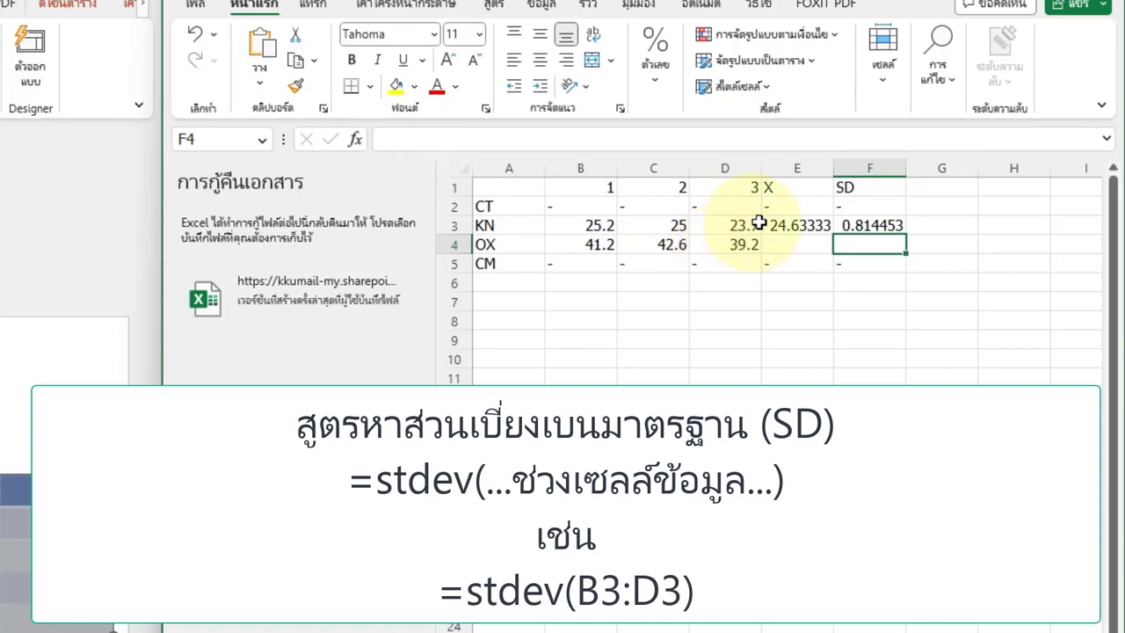
Step: Reduce the KN mean and standard deviation in E3:F3 to one decimal place
left_click(782, 230)
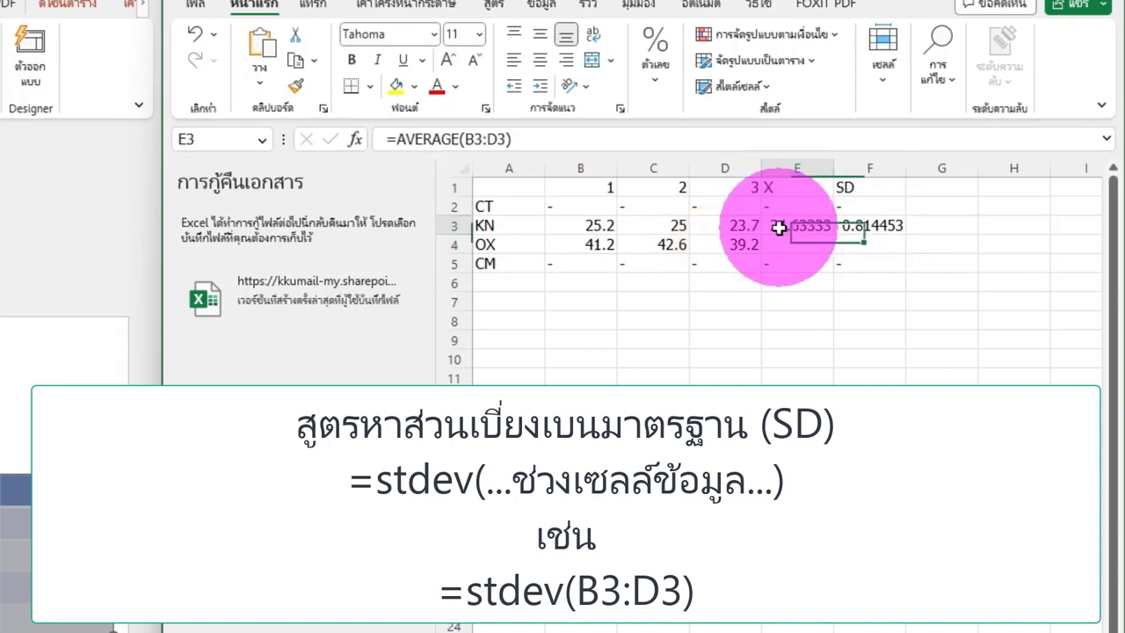
left_click(863, 243)
left_click(785, 225)
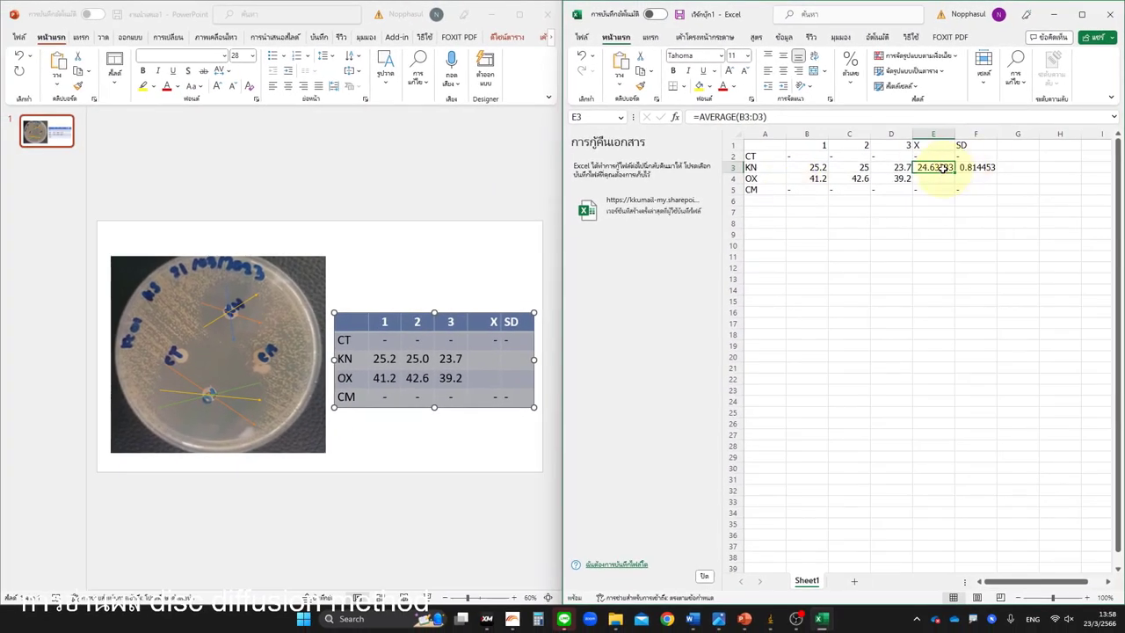
left_click_drag(942, 167, 975, 167)
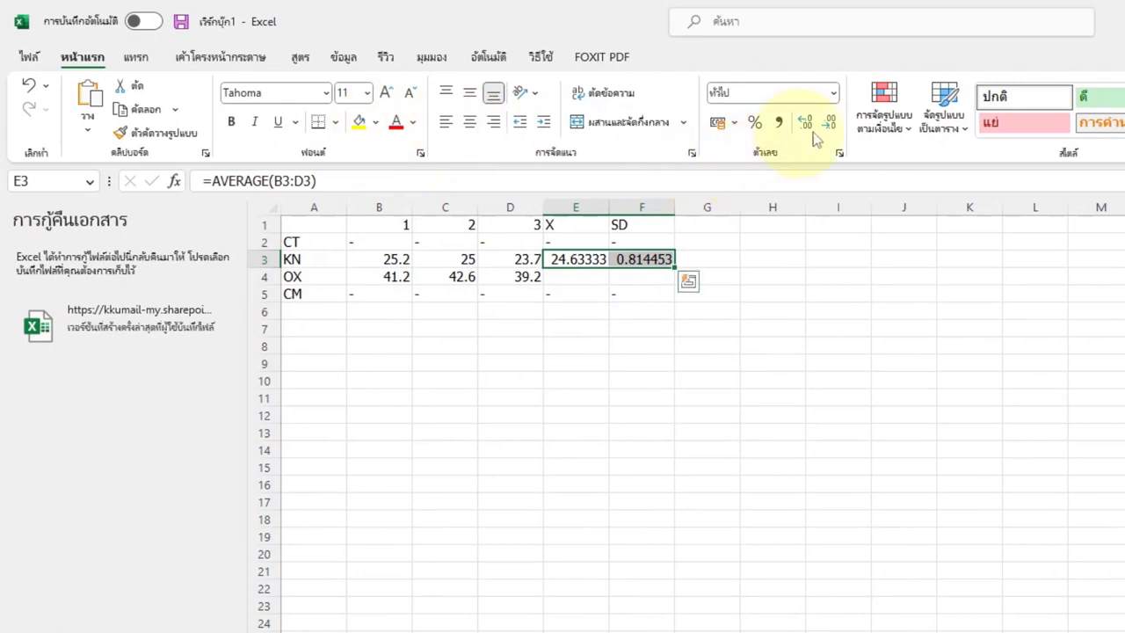
left_click(833, 124)
left_click(833, 124)
left_click(833, 124)
left_click(833, 124)
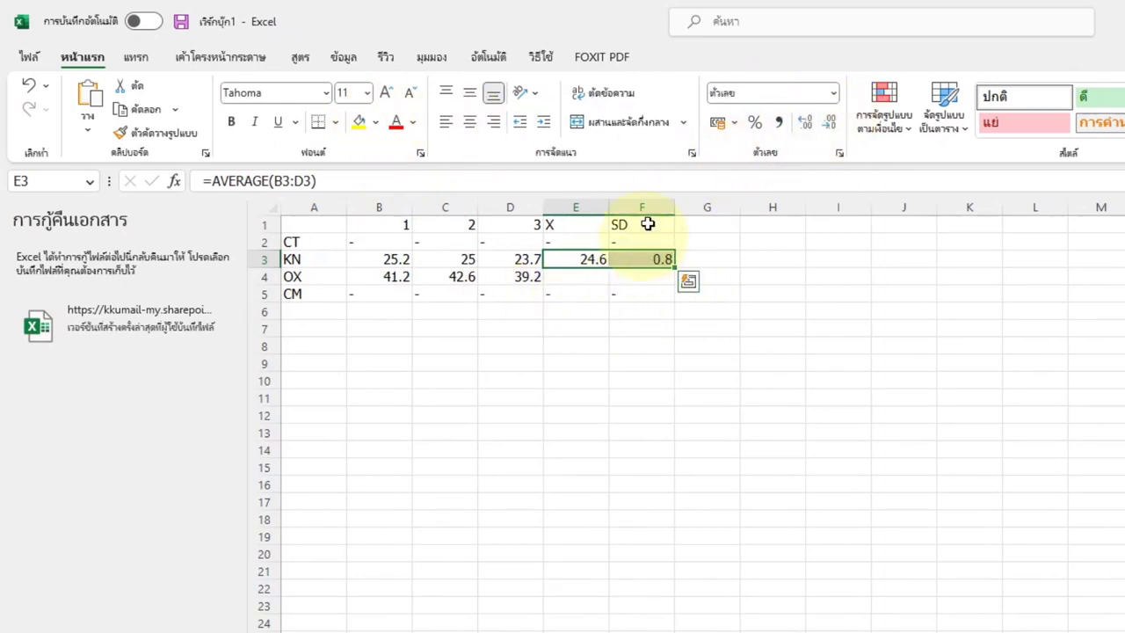
Step: Copy the average formula from E3 down to E4 for the OX row
left_click(580, 260)
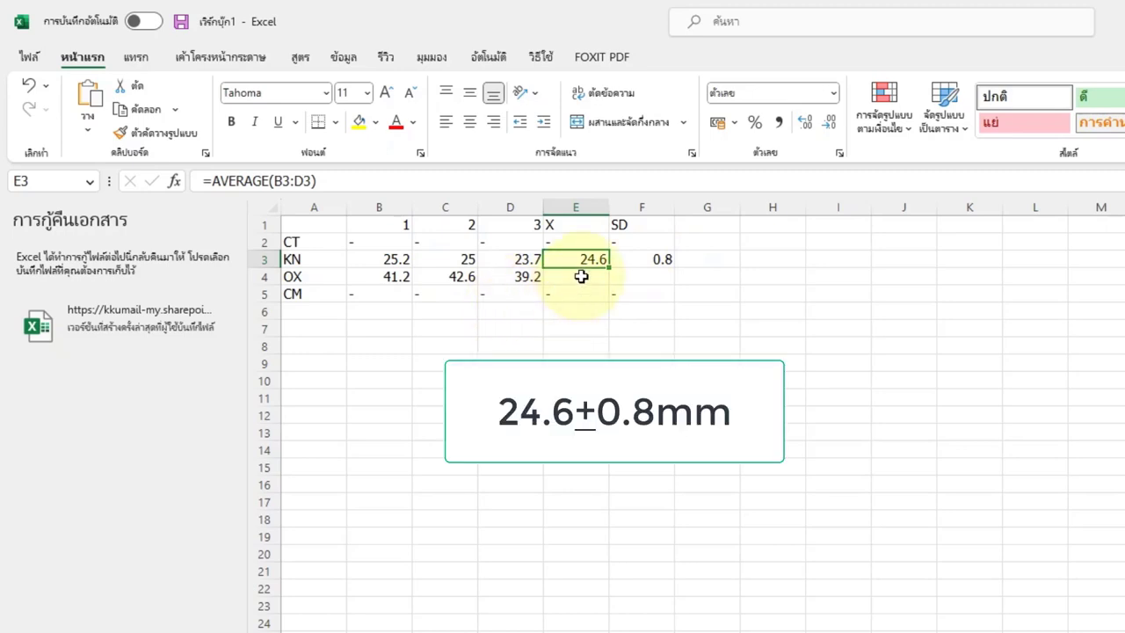
left_click(577, 255)
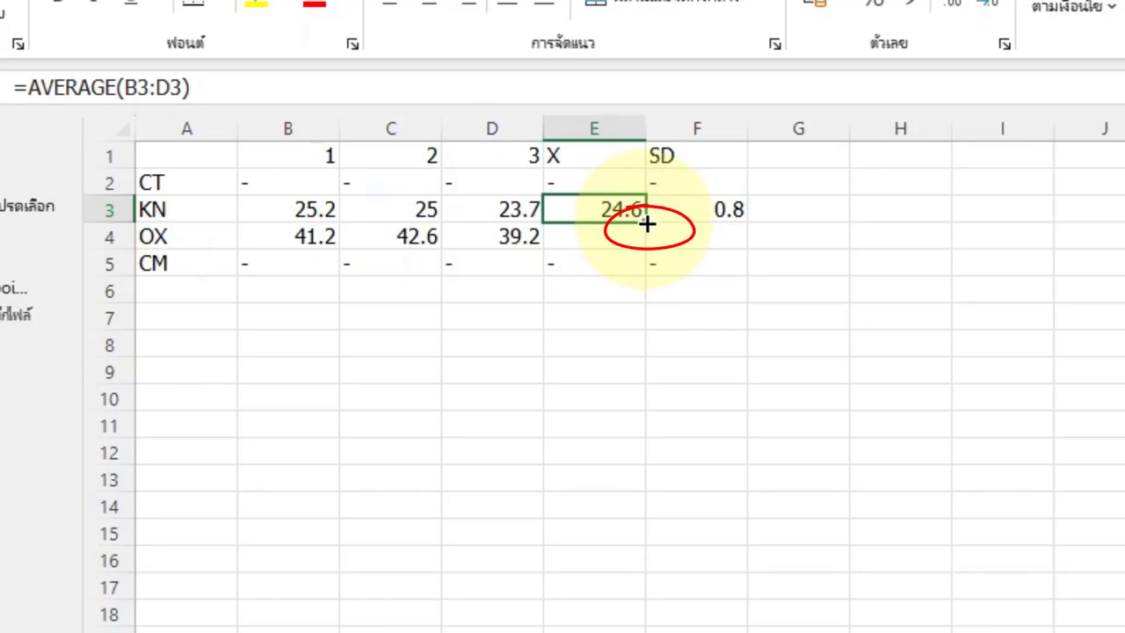
left_click_drag(647, 224, 647, 248)
Step: Copy the standard deviation formula from F3 down to F4 for the OX row and check the copied formulas
left_click(661, 213)
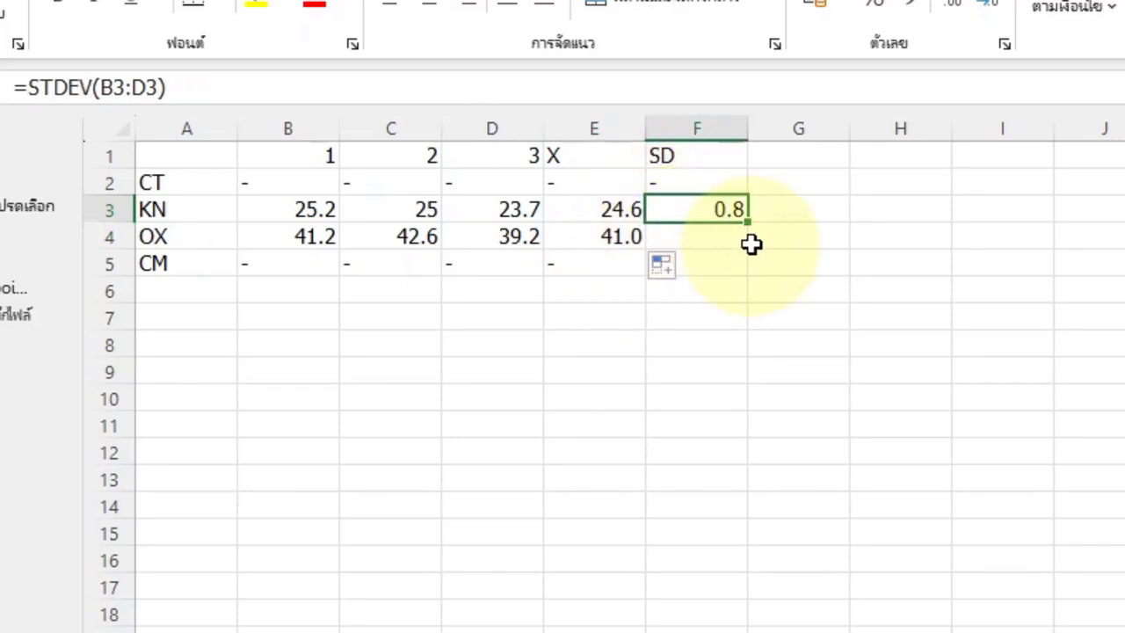
left_click_drag(750, 225, 745, 248)
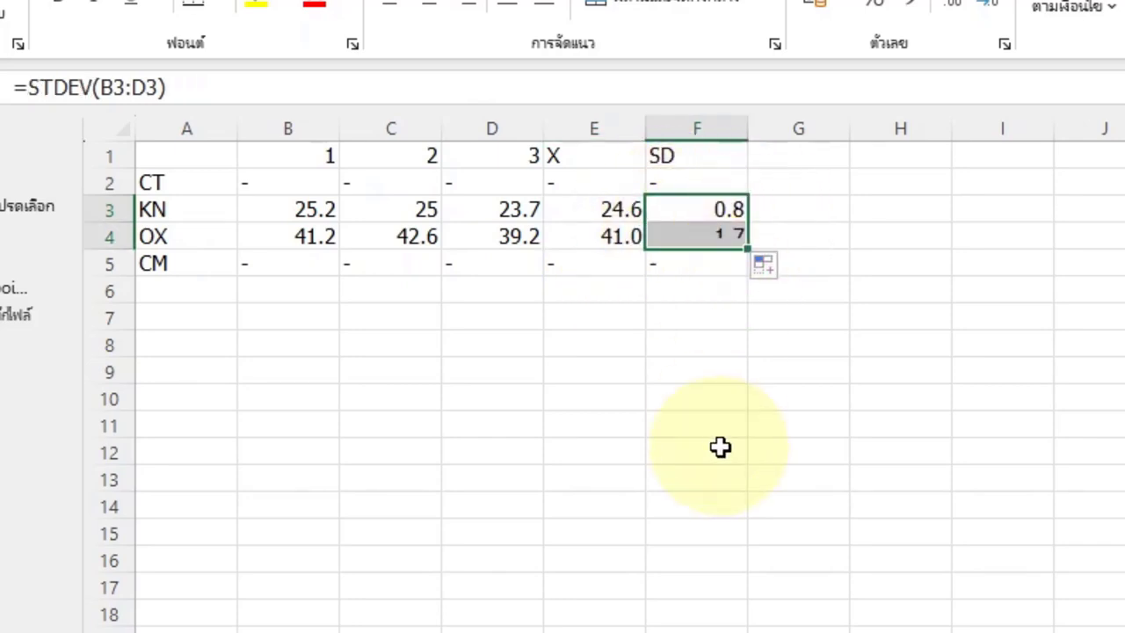
left_click(720, 234)
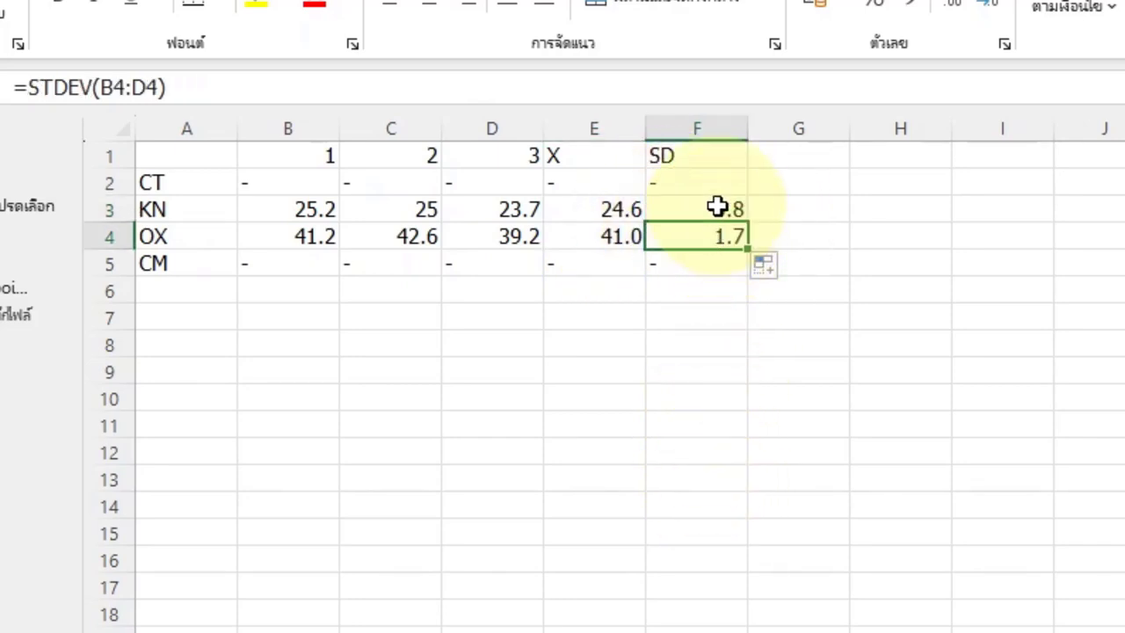
left_click(717, 206)
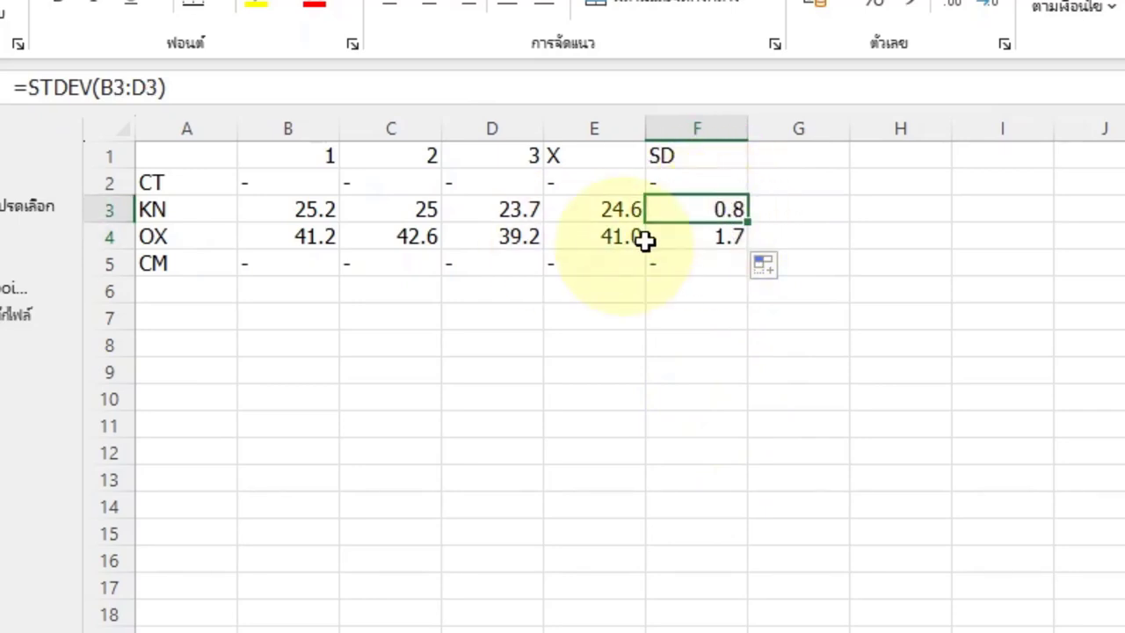
left_click(635, 340)
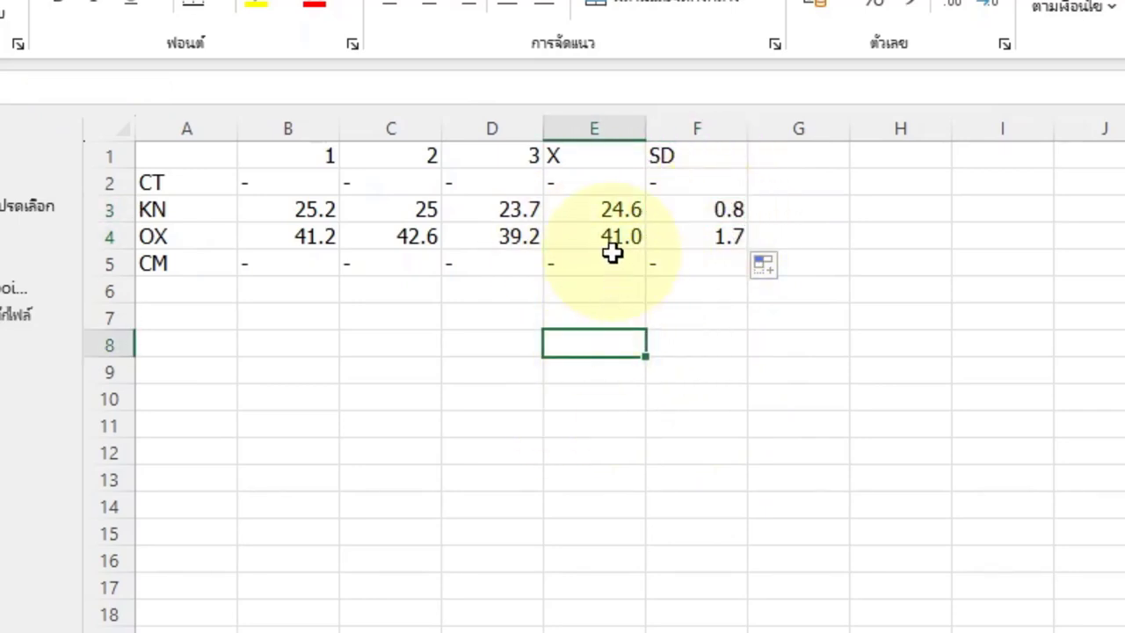
left_click(621, 238)
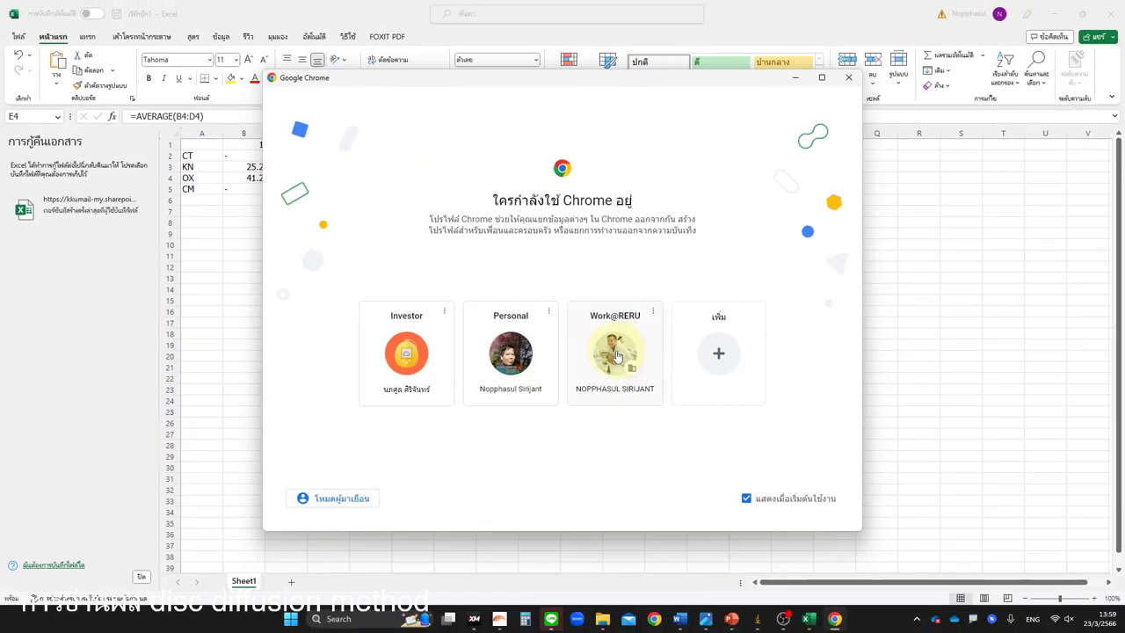
Step: In Chrome's Work@RERU profile, open the Lab 11 Antimicrobial topic in the classwork of Google Classroom's NU65 Microbiology & Parasitology class
left_click(646, 364)
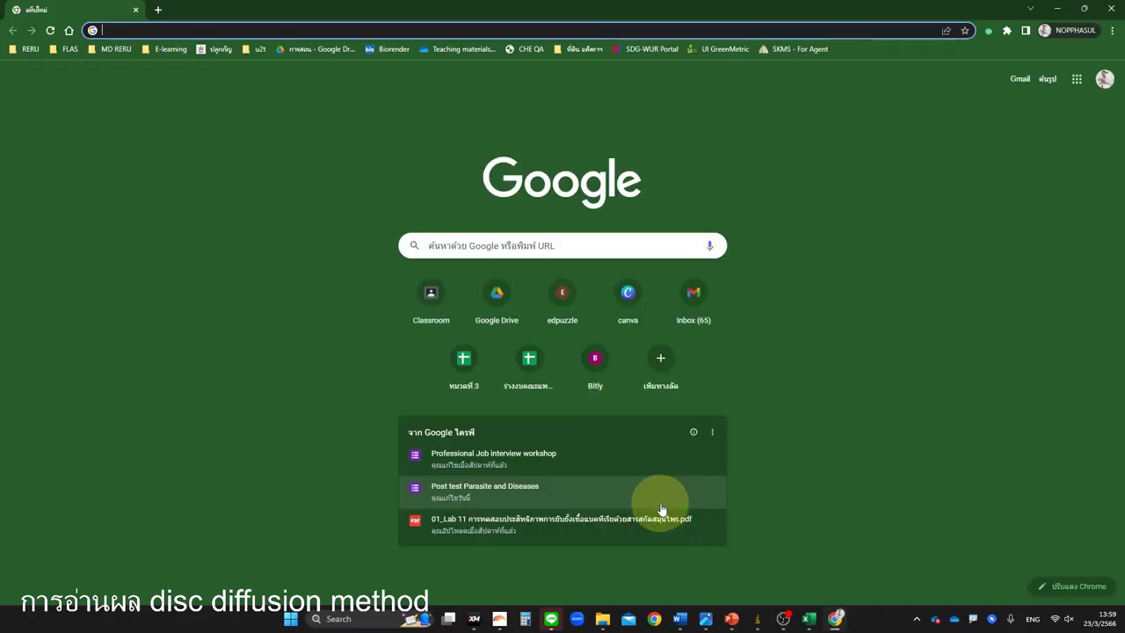
left_click(432, 297)
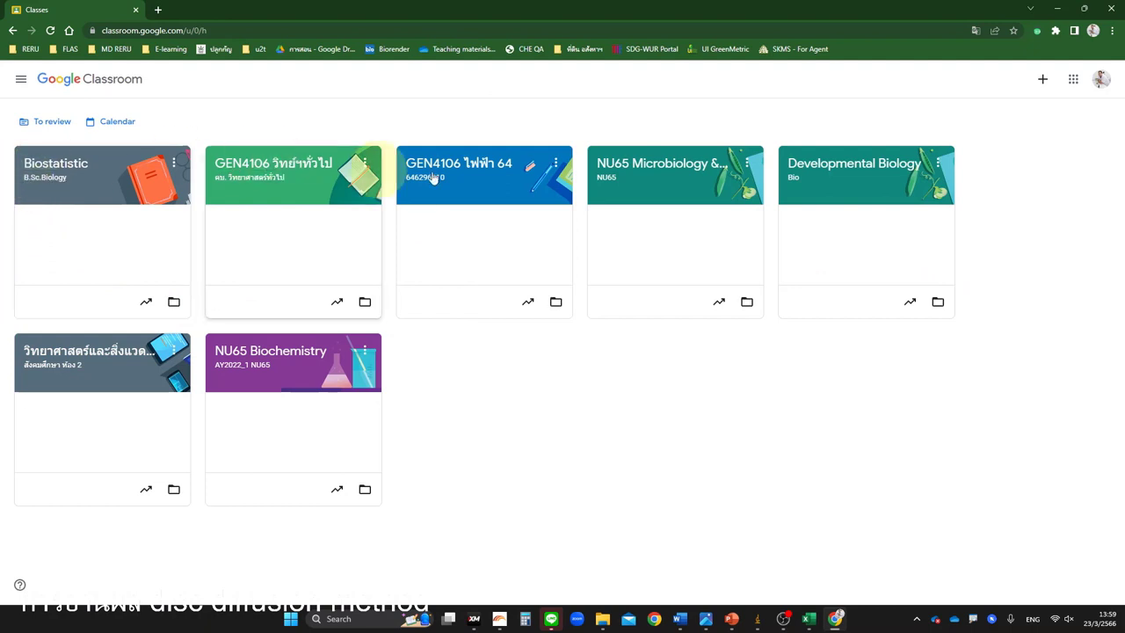
left_click(674, 169)
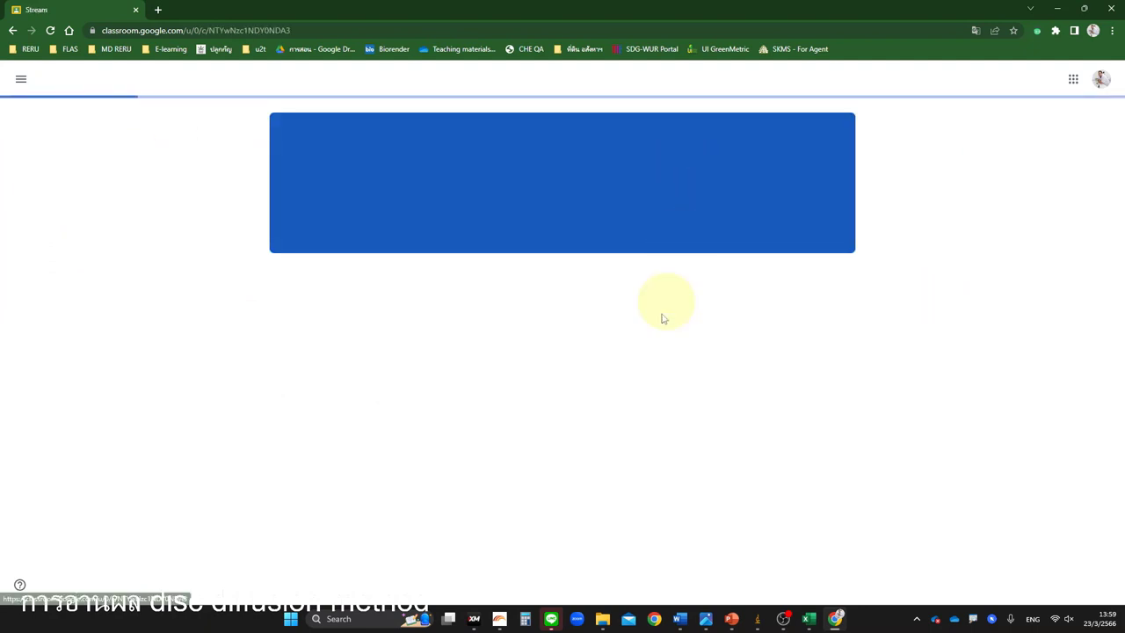
left_click(528, 79)
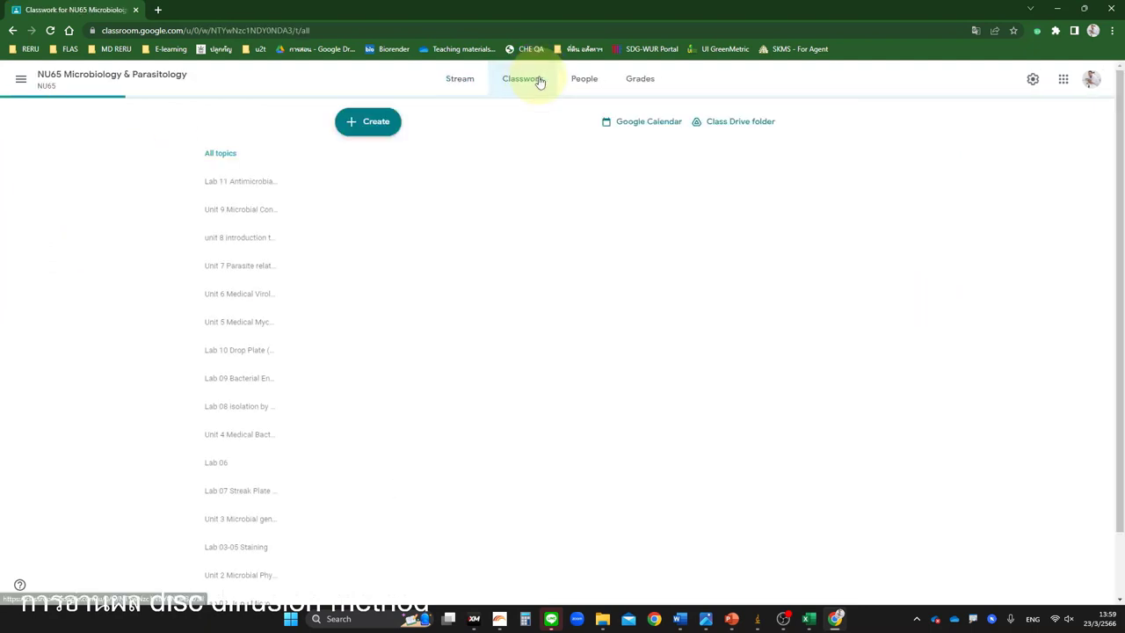
left_click(240, 181)
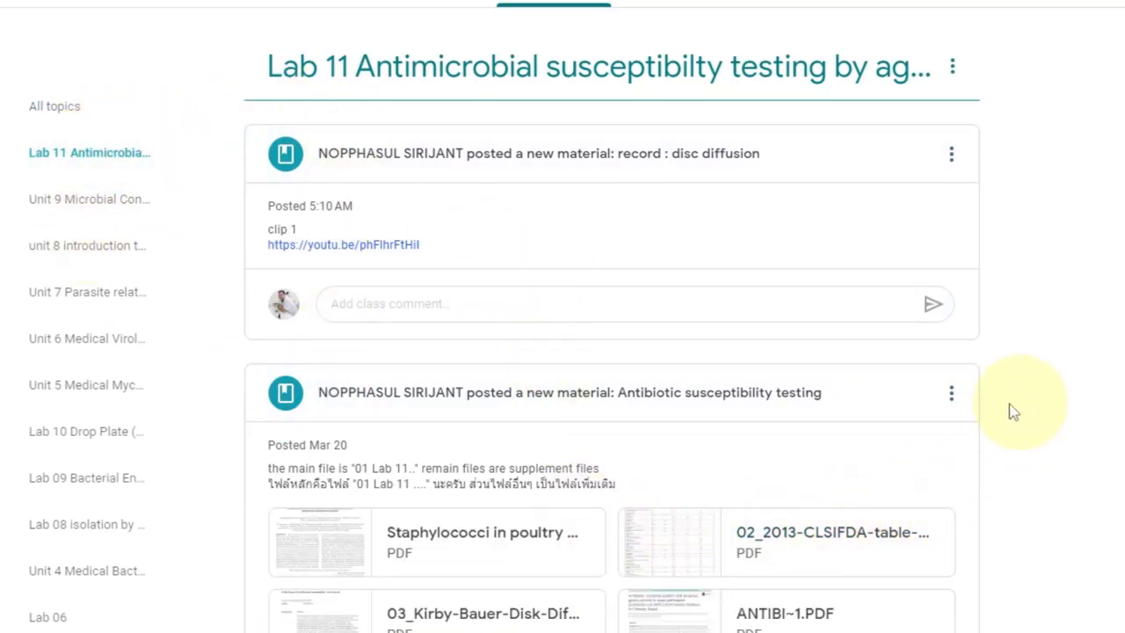
Step: Open the material 02_2013-CLSIFDA-table-update.pdf in its own browser tab, download it and open the downloaded file
left_click(789, 534)
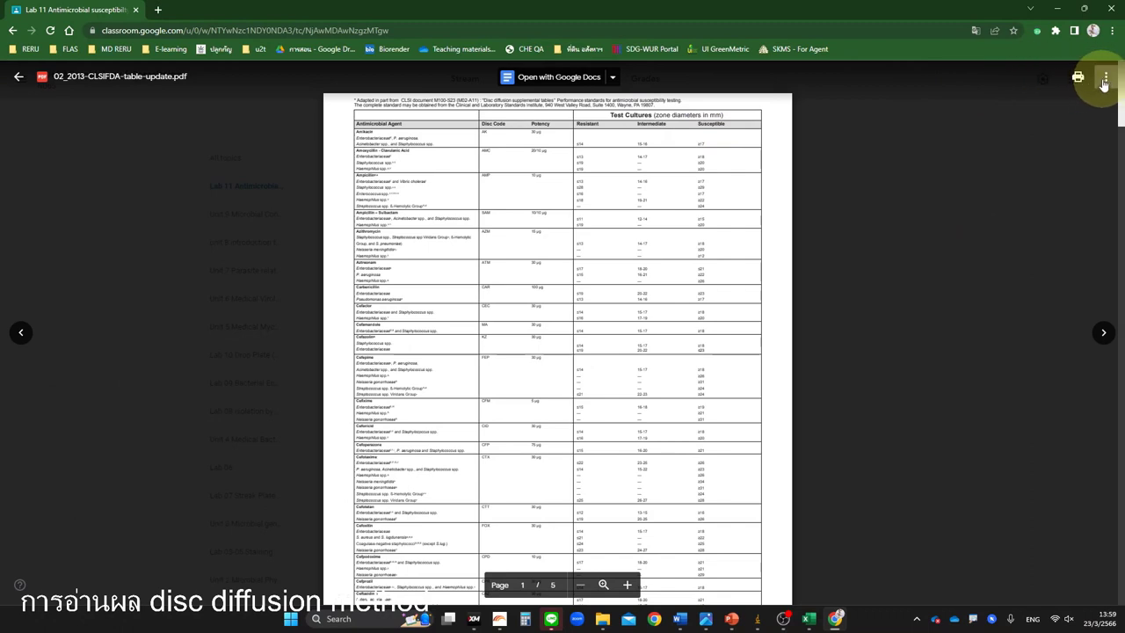
left_click(1104, 79)
left_click(1015, 139)
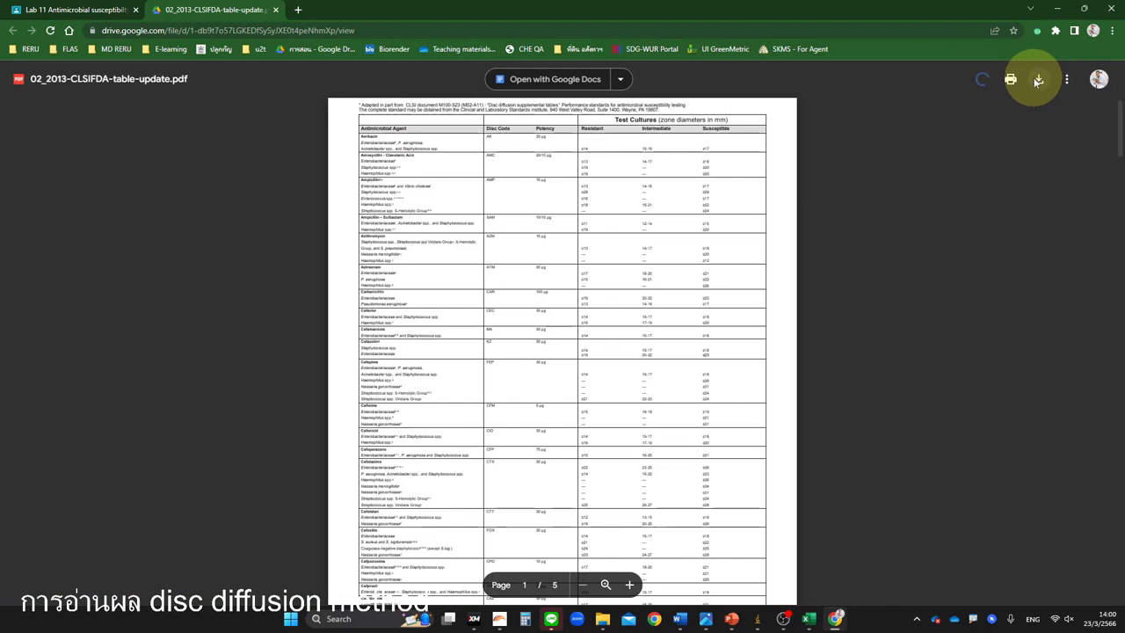
left_click(1038, 79)
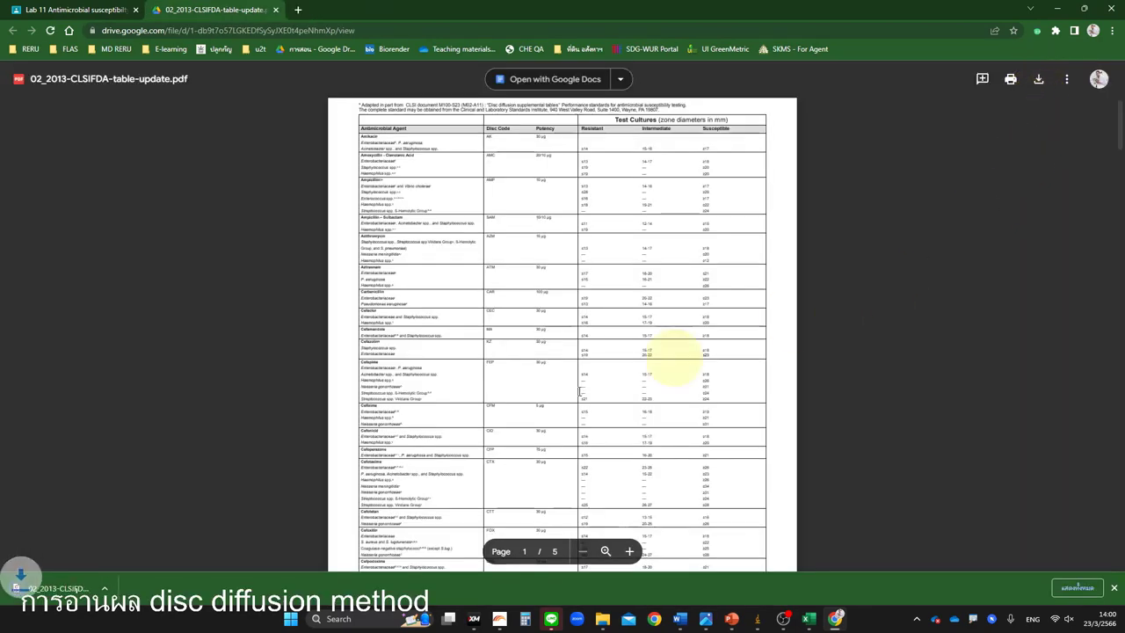
left_click(127, 588)
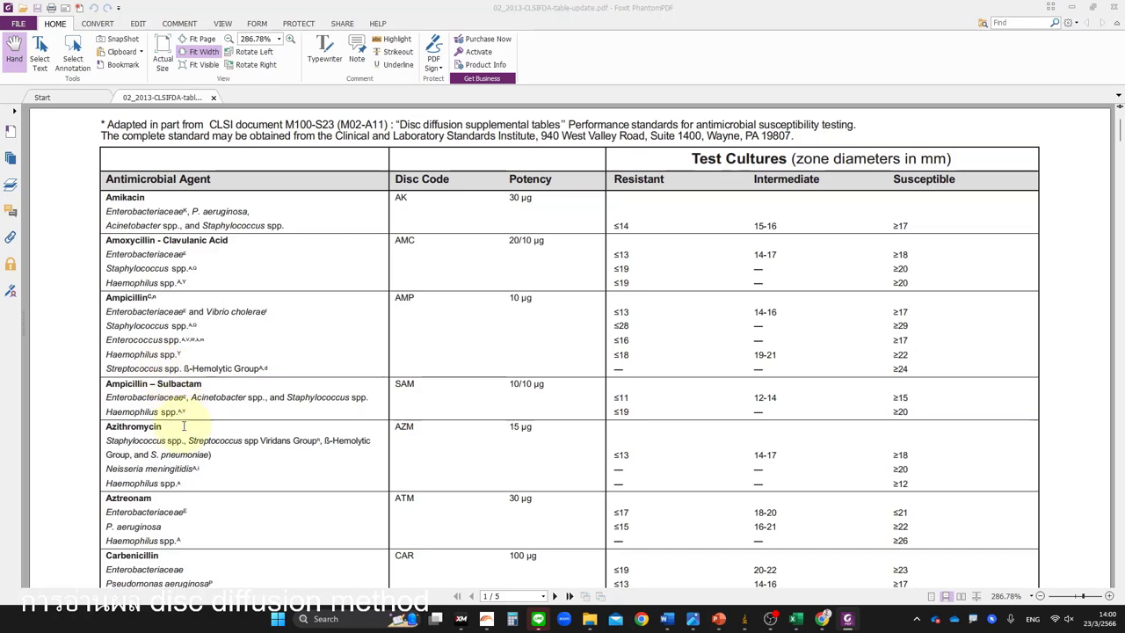
Step: Find kanamycin in the CLSI table and examine its resistant, intermediate and susceptible zone diameter limits
scroll(182, 426, "down", 15)
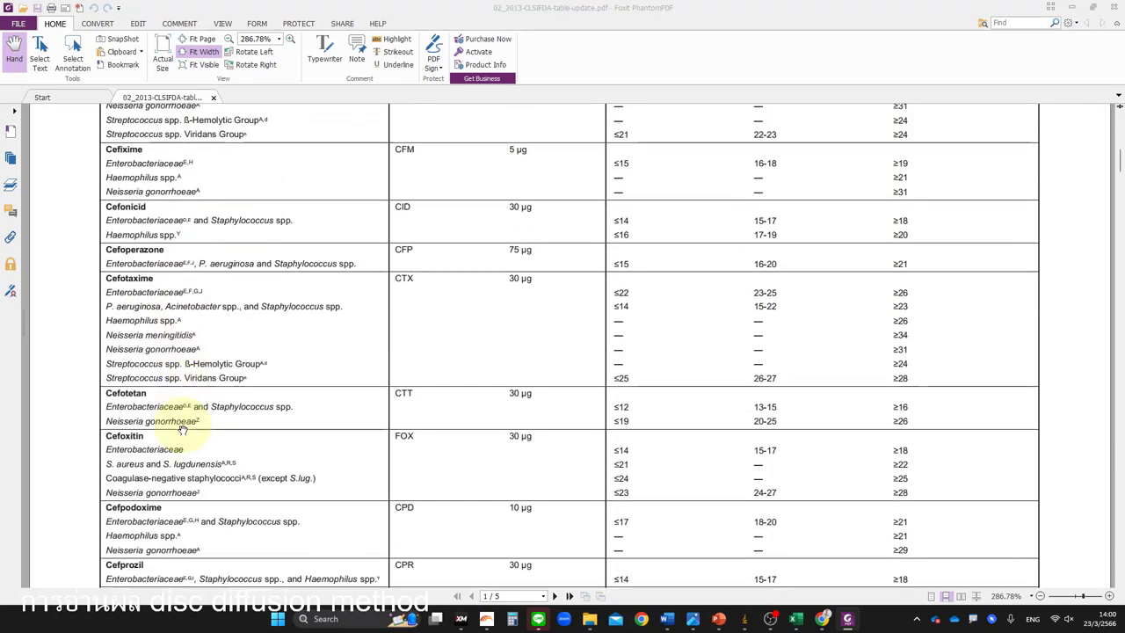
scroll(183, 427, "down", 5)
scroll(183, 426, "down", 16)
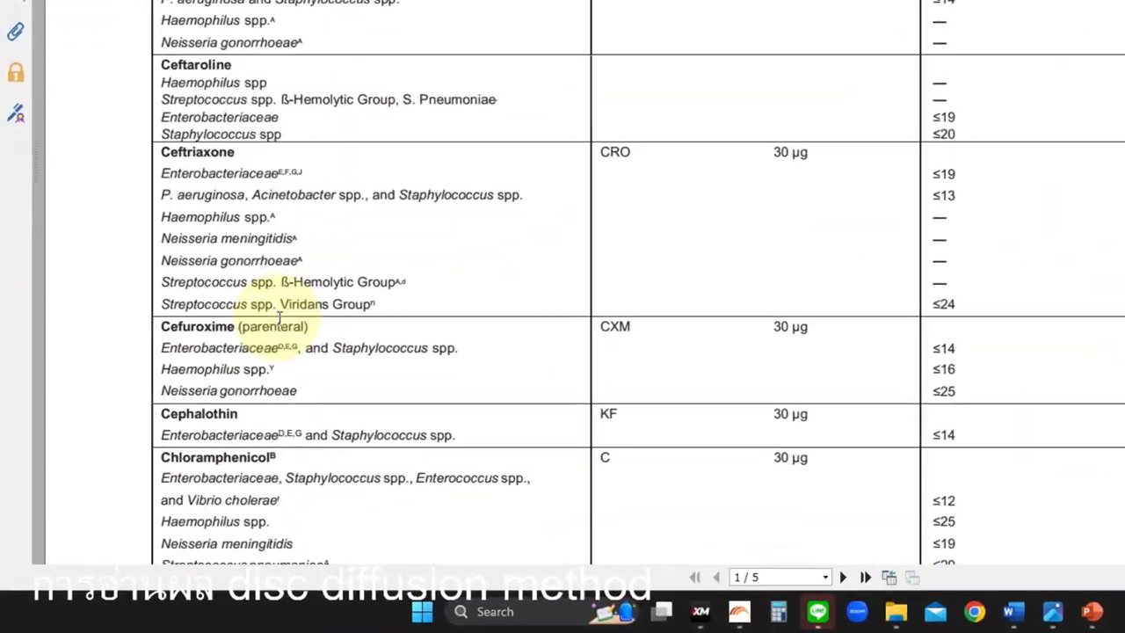
scroll(304, 201, "down", 12)
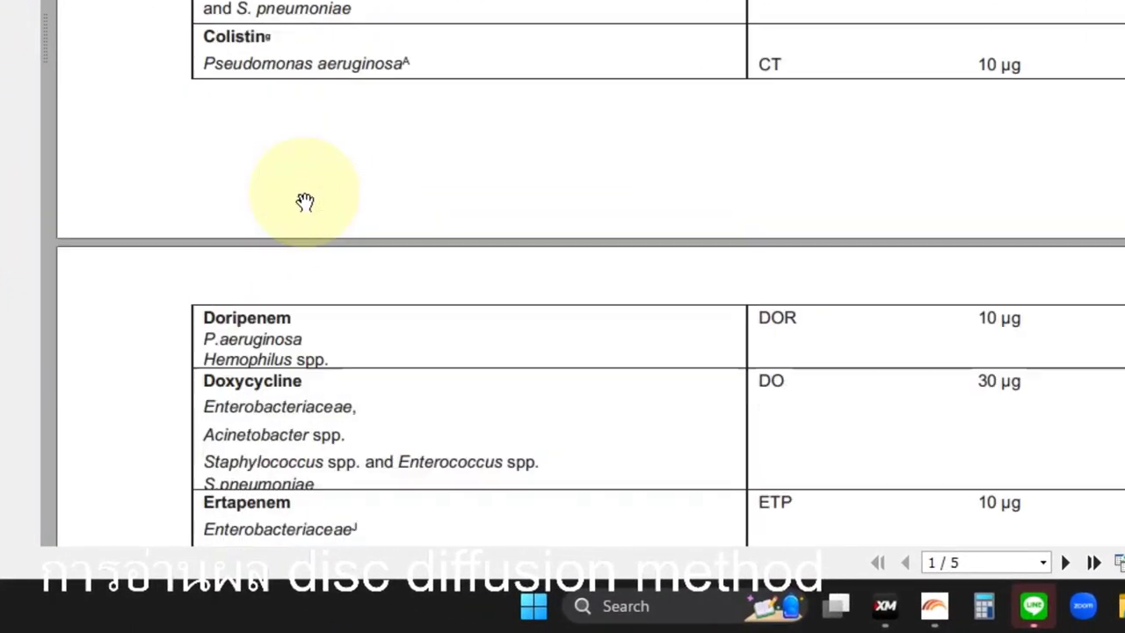
scroll(304, 201, "down", 4)
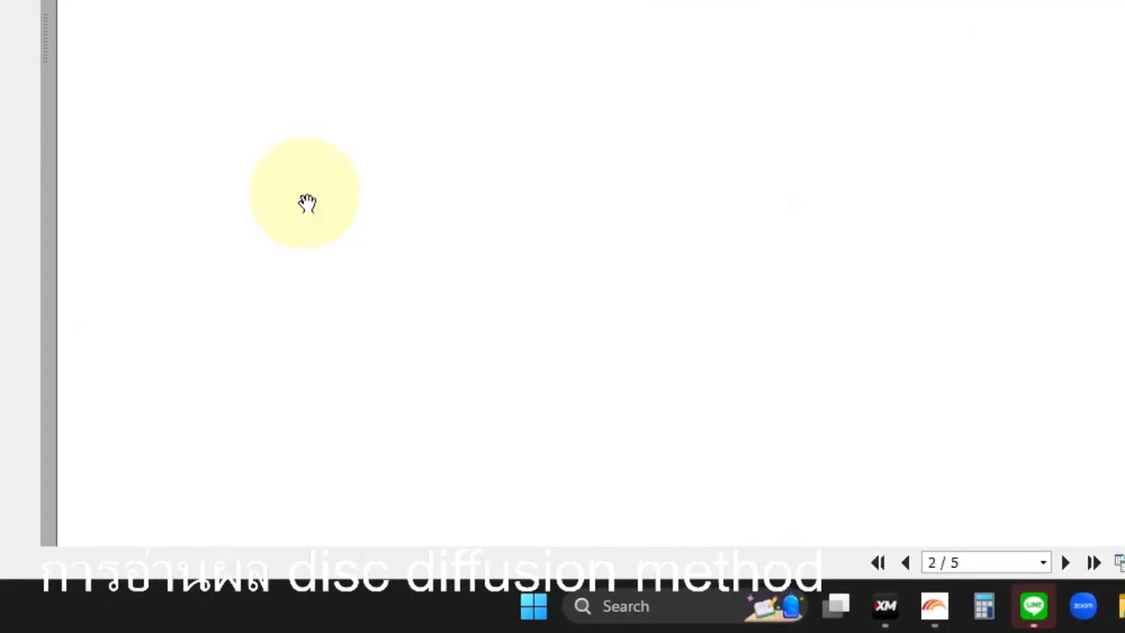
scroll(514, 228, "down", 10)
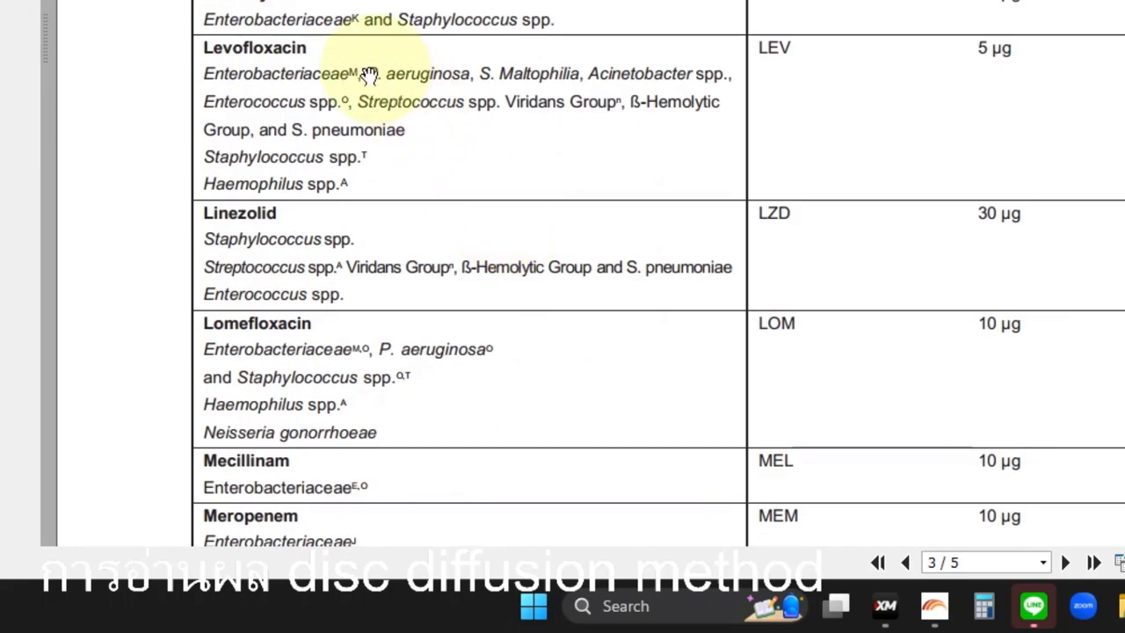
scroll(378, 77, "up", 4)
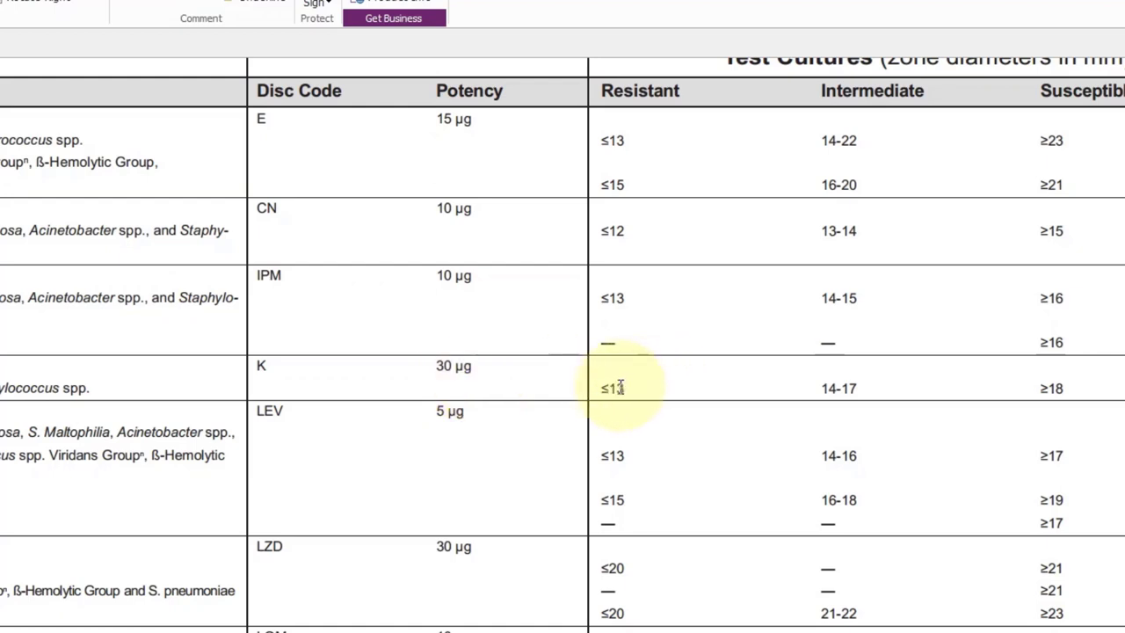
left_click_drag(598, 387, 628, 388)
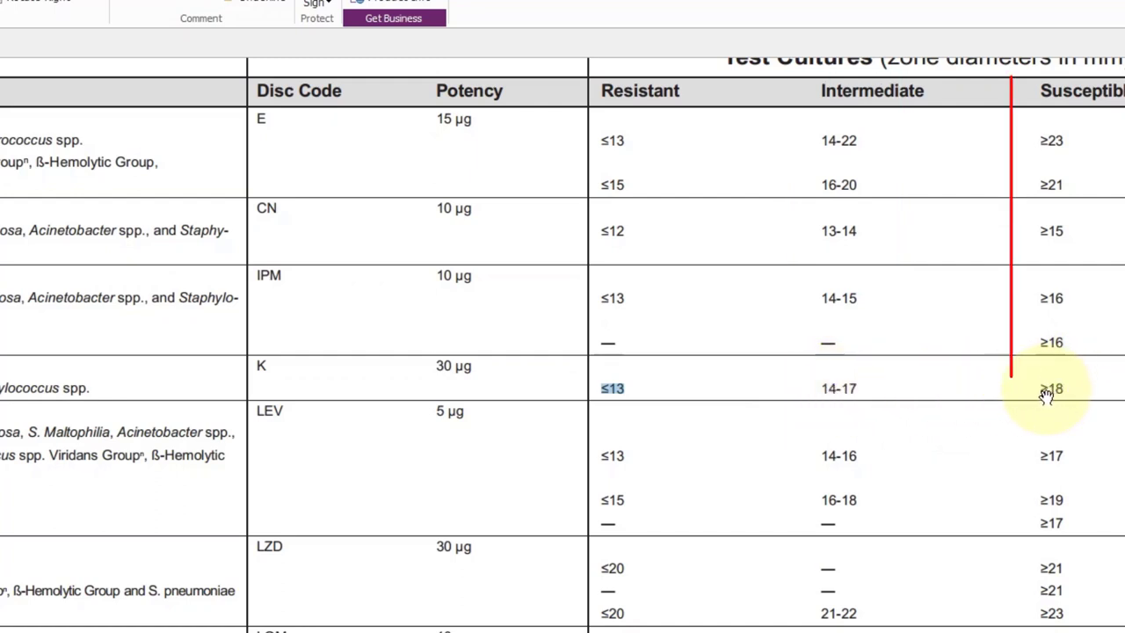
left_click_drag(1039, 390, 1059, 395)
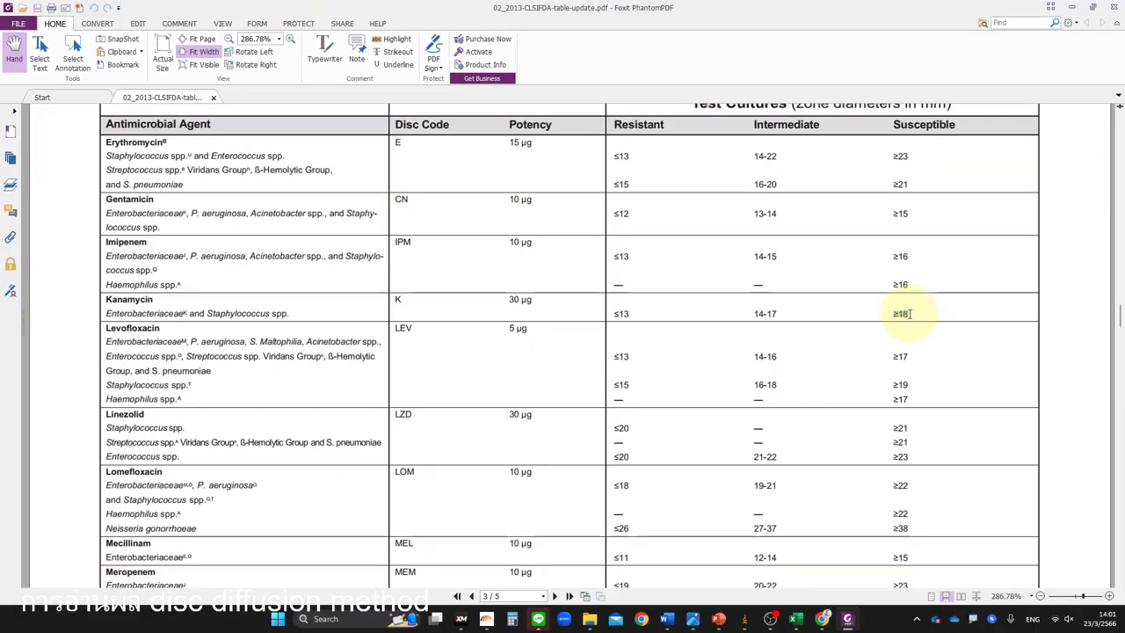
Step: Switch to the Excel workbook and review the KN mean in E3 and standard deviation in F3
key("alt+Tab")
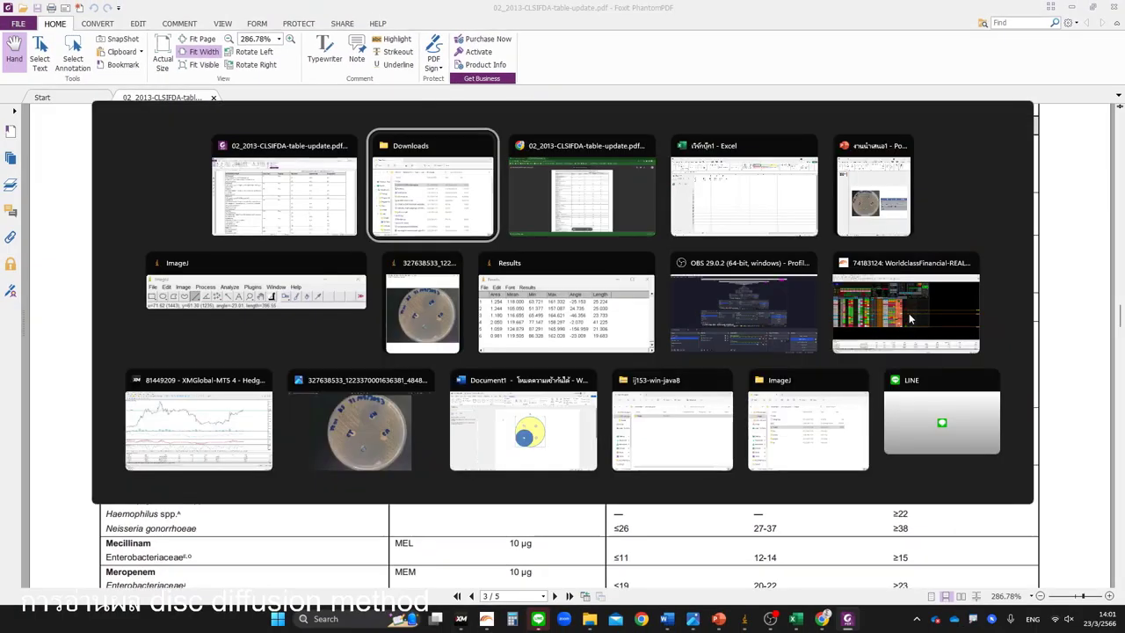
key("Tab")
key("Tab")
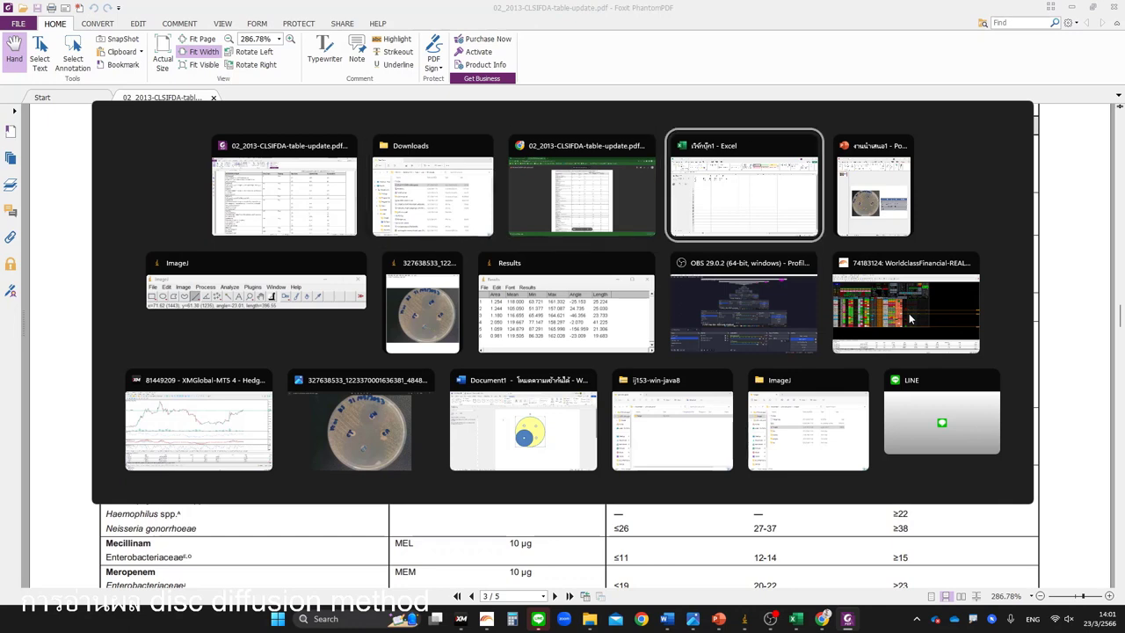
key("Tab")
key("Tab")
key("Tab")
key("Tab")
key("Tab")
key("Tab")
key("Tab")
key("Tab")
key("Tab")
key("Tab")
key("Tab")
key("Tab")
key("Tab")
key("Tab")
key("Tab")
key("Tab")
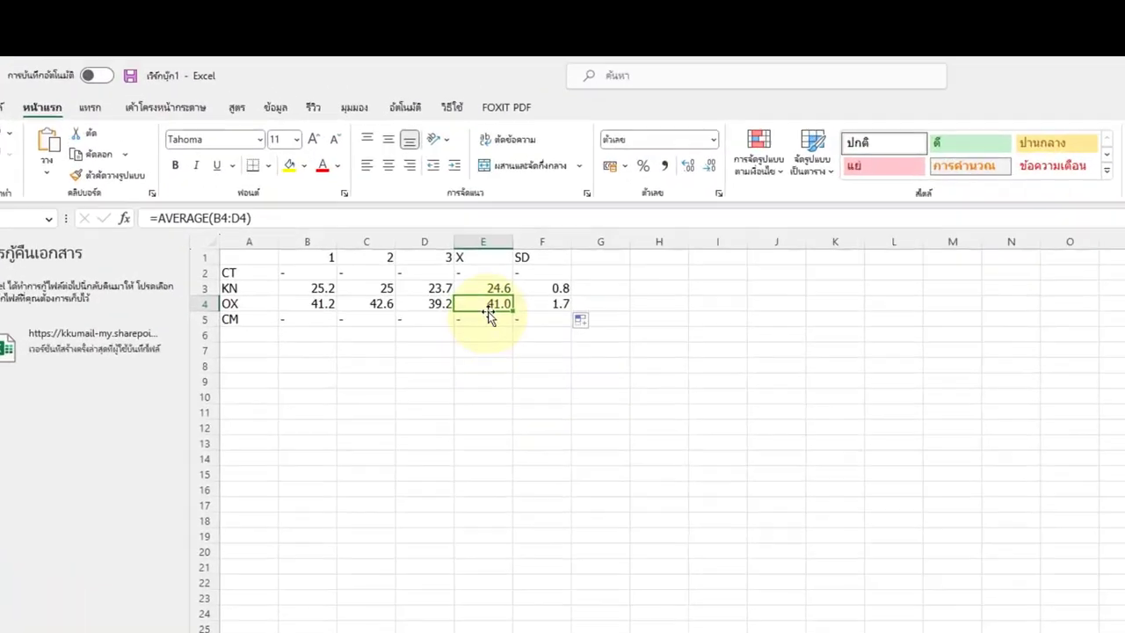
left_click(482, 280)
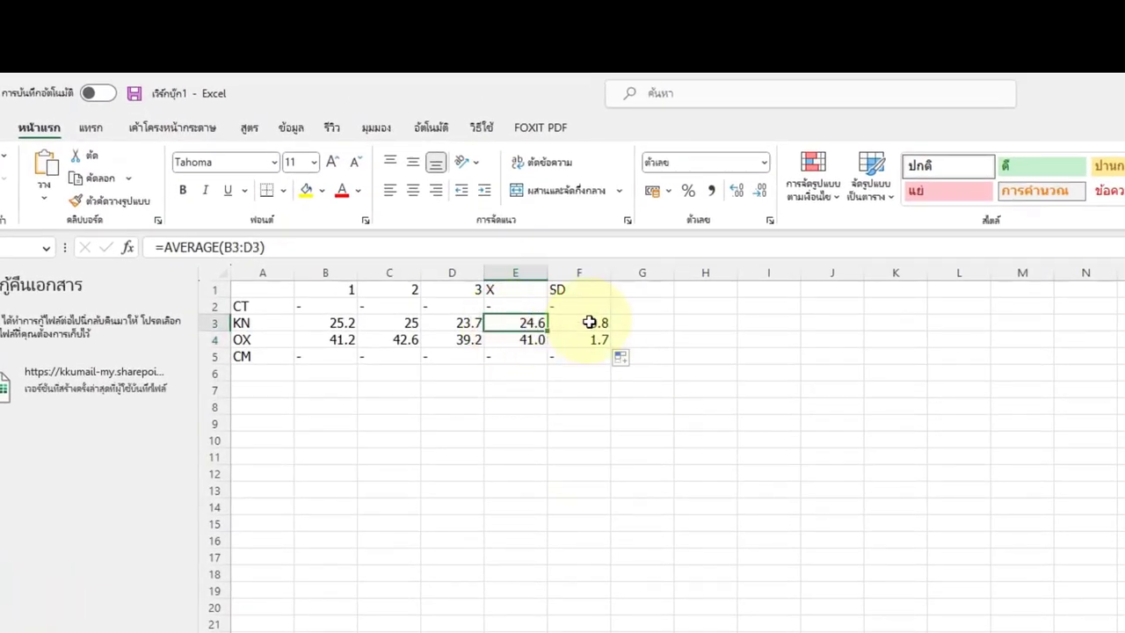
left_click(586, 325)
left_click(511, 324)
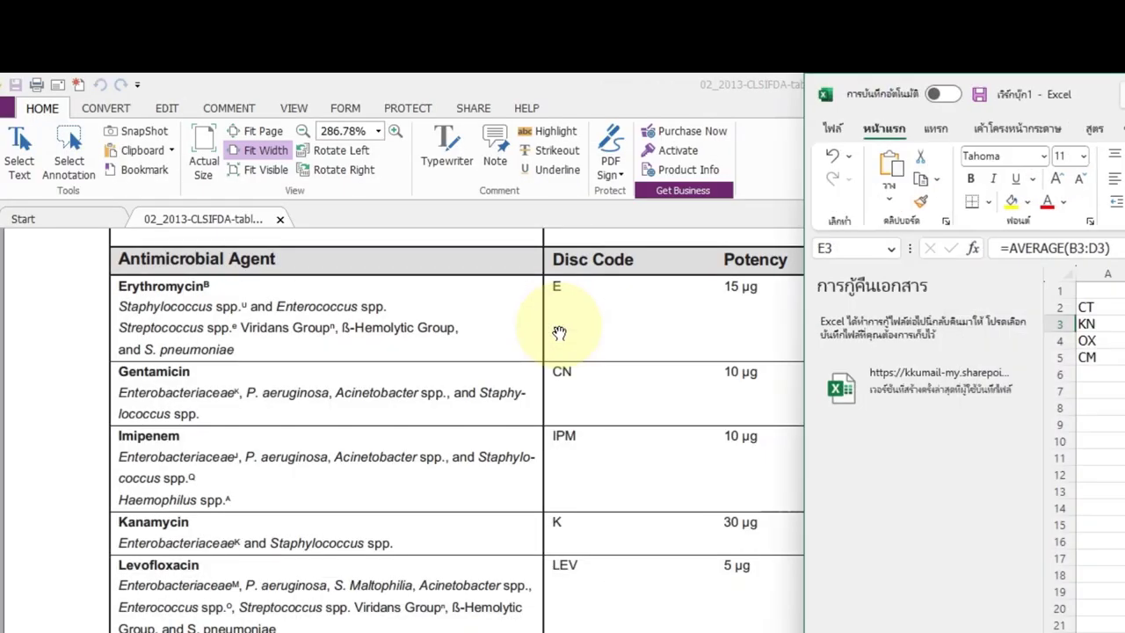
Step: Place the PowerPoint presentation beside Excel and enter 24.6 under X and 0.8 under SD in the slide table's KN row
key("alt+Tab")
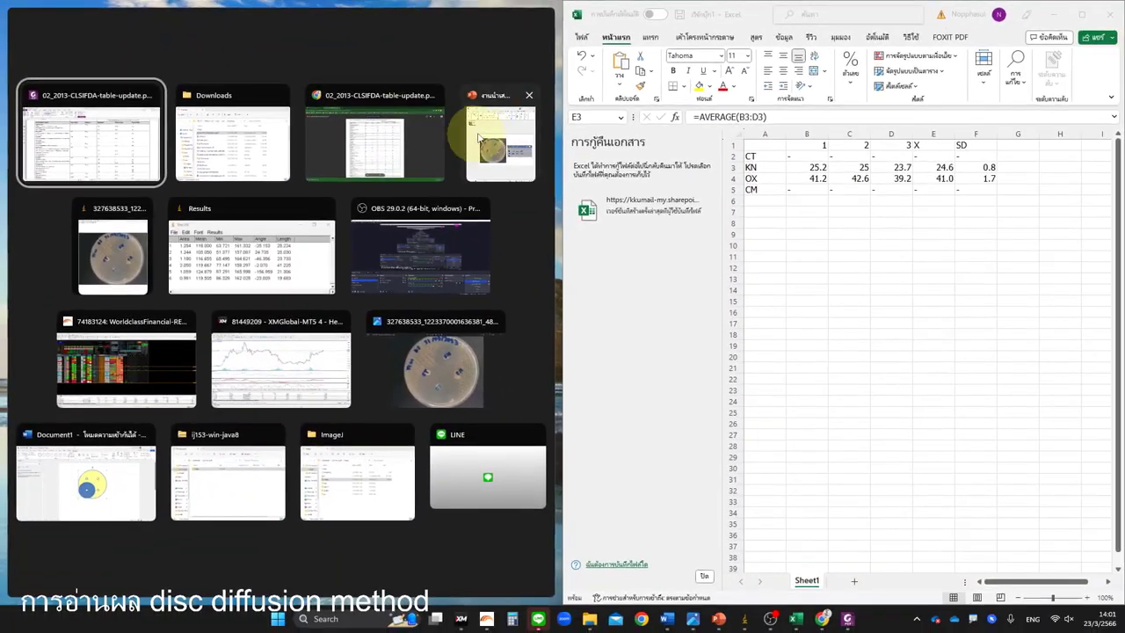
left_click(528, 154)
left_click(493, 361)
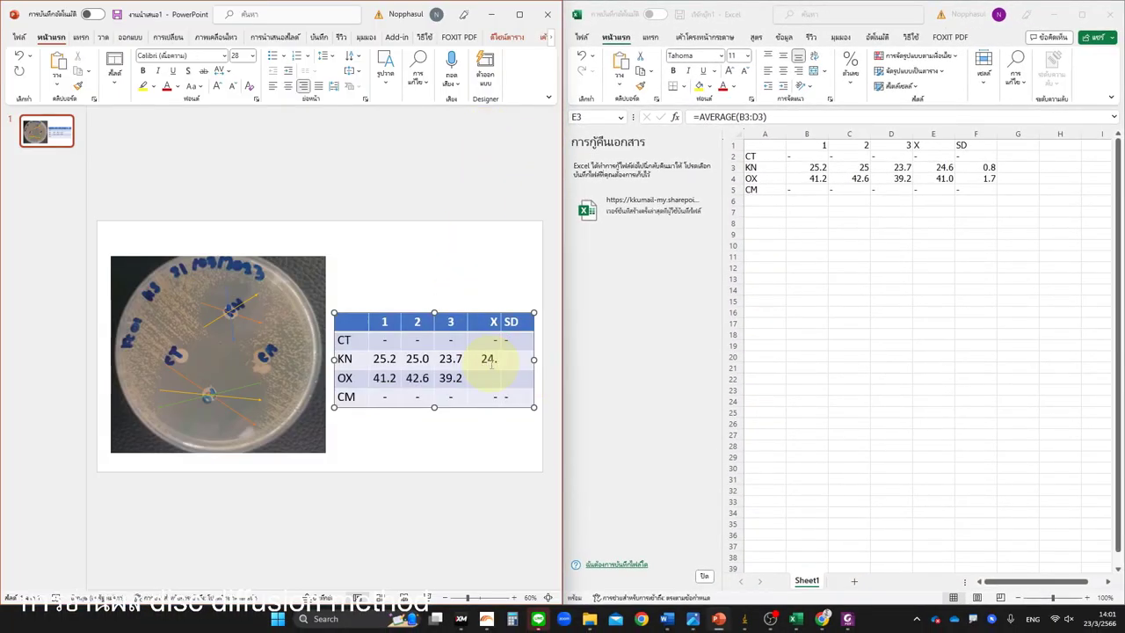
left_click(492, 364)
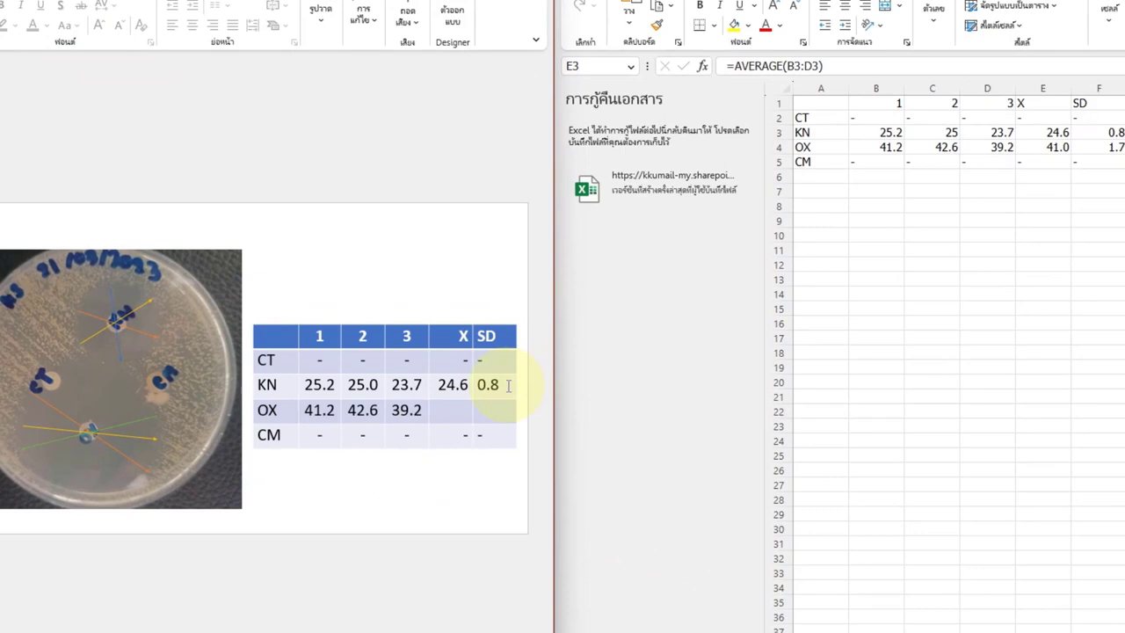
Step: Insert a new column to the right of the SD column in the slide table
left_click(505, 338)
left_click(506, 338)
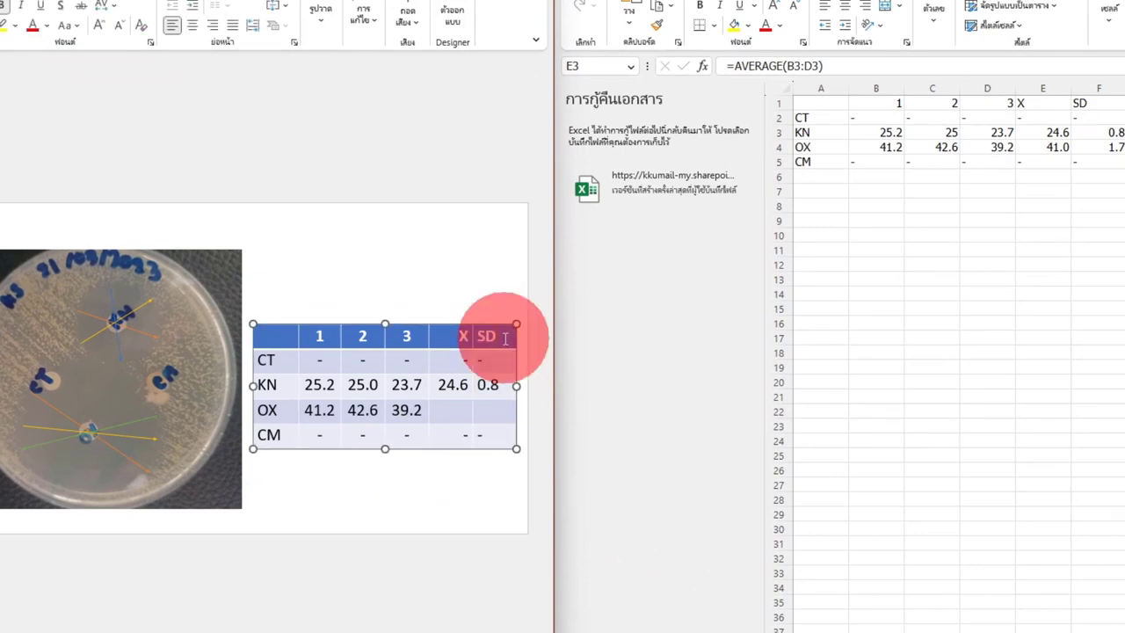
right_click(505, 339)
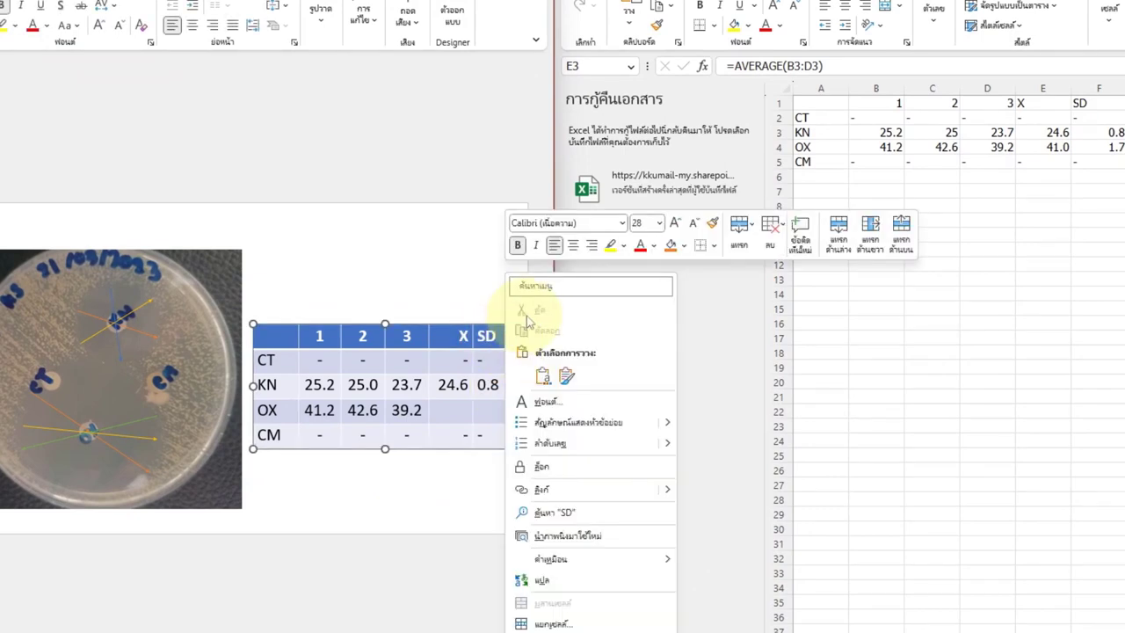
left_click(754, 229)
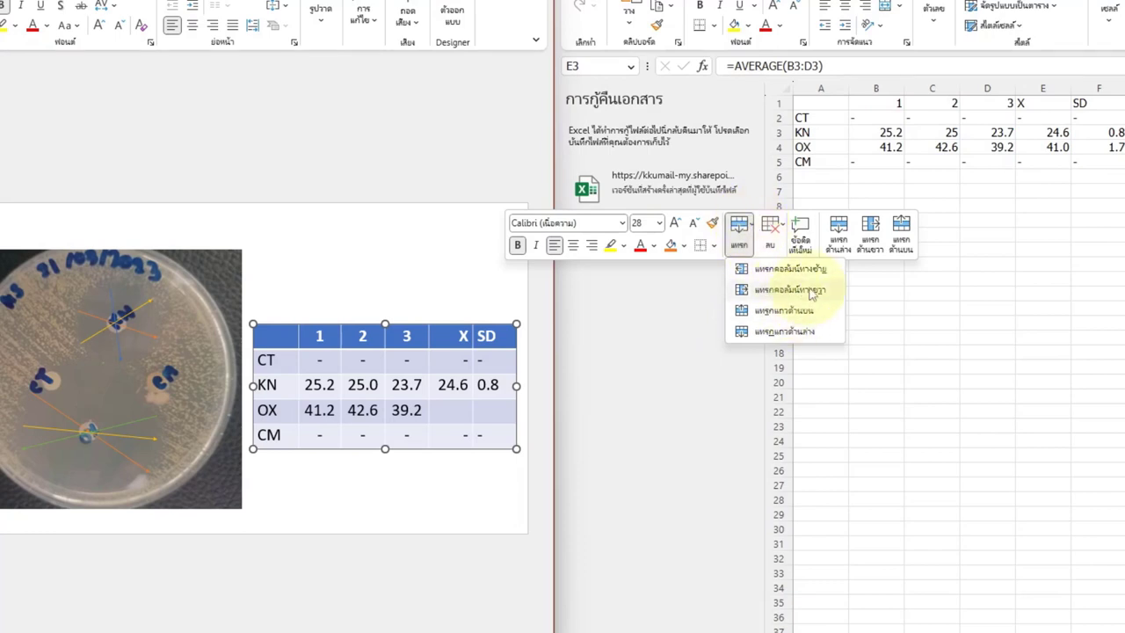